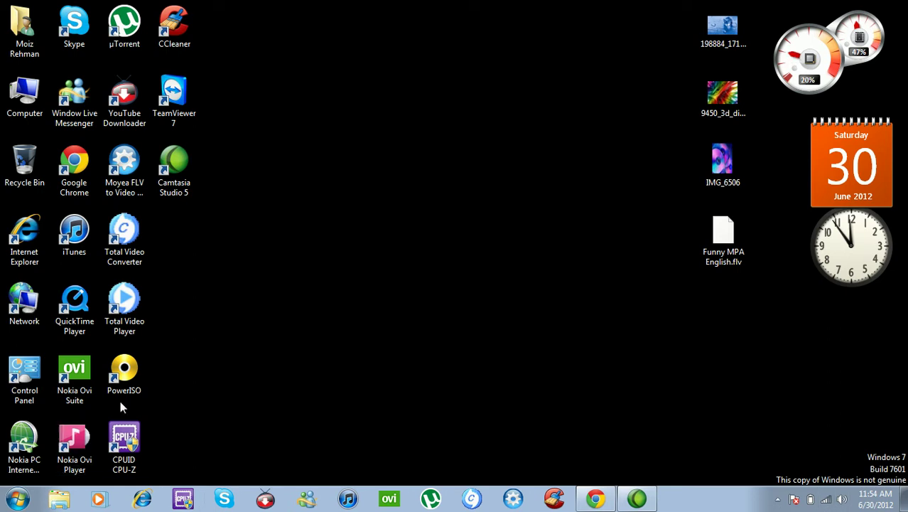
# - Switch to Google Chrome, open a new tab and close the Downloads tab
pyautogui.click(594, 501)
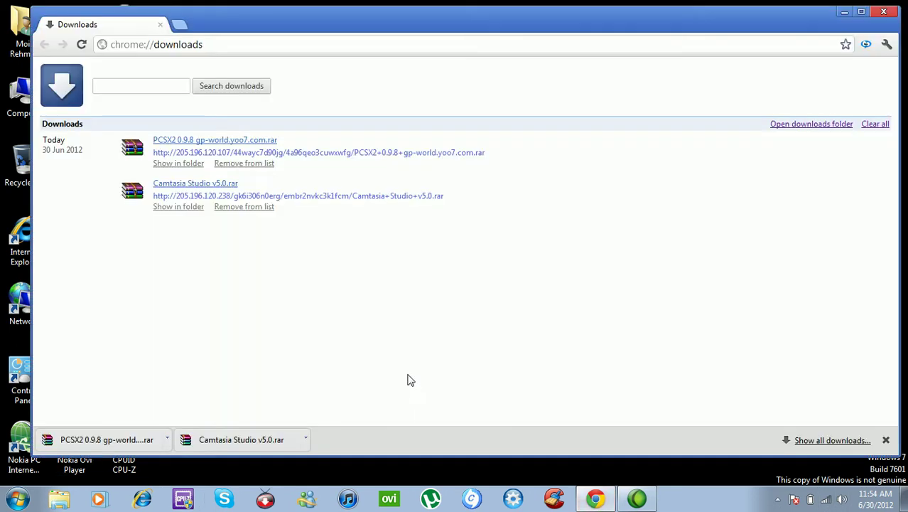
pyautogui.click(181, 27)
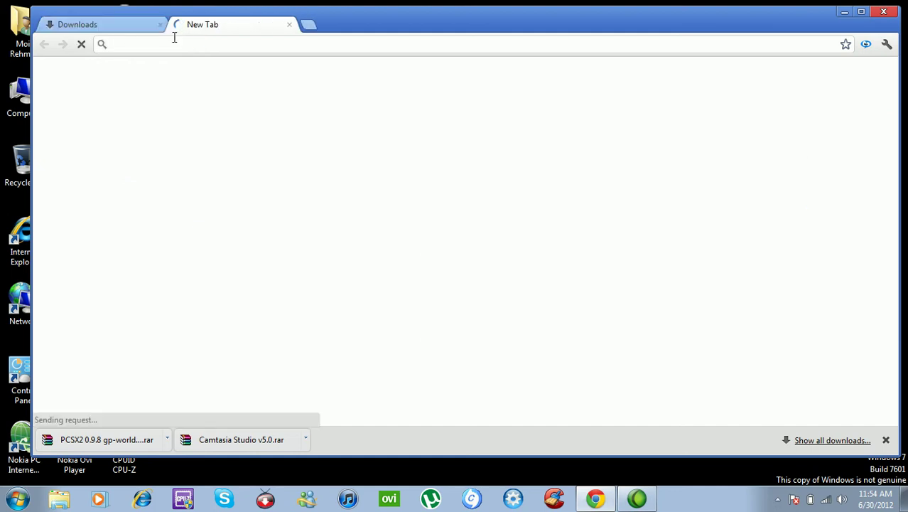
pyautogui.click(160, 25)
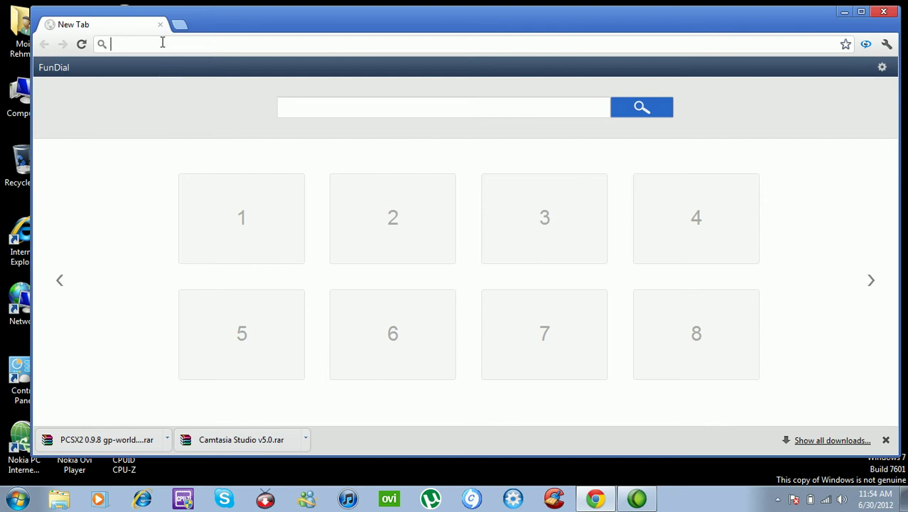
pyautogui.write('GG')
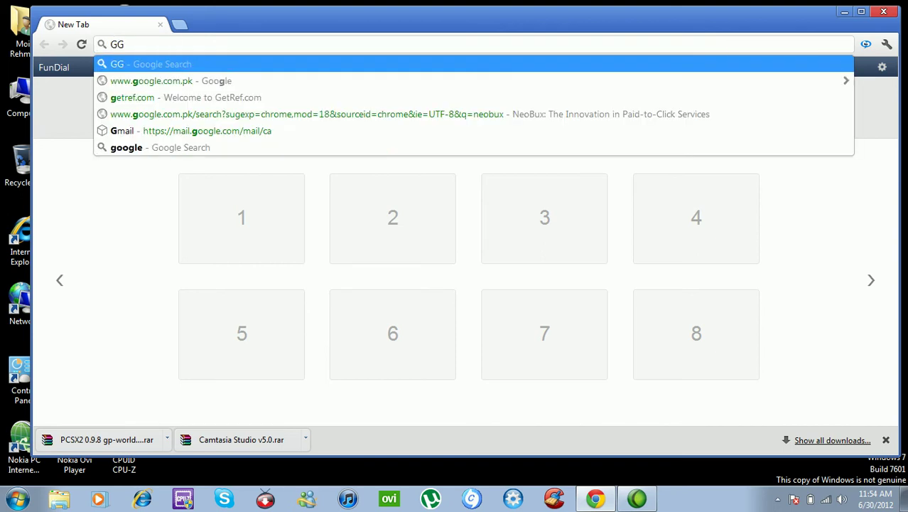
pyautogui.press('BackSpace')
pyautogui.press('Escape')
pyautogui.press('super+Up')
pyautogui.write('http://adf.ly/ACqD4')
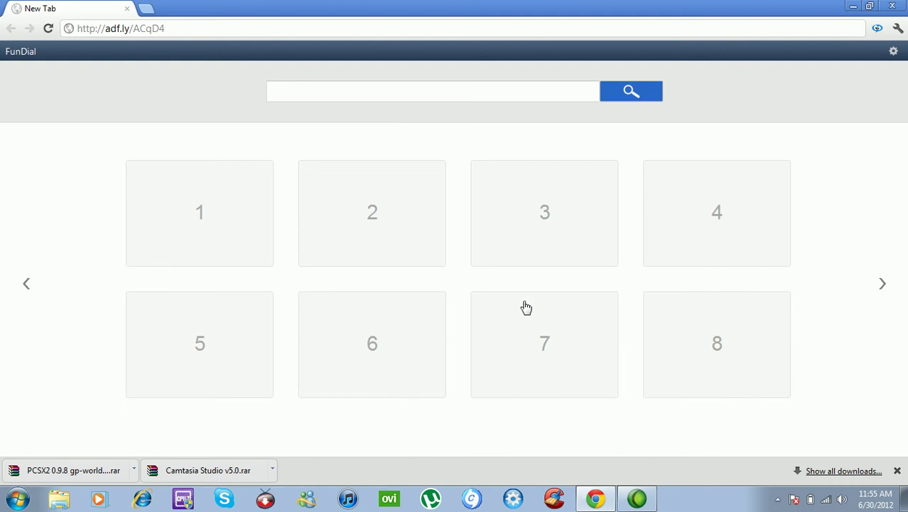
pyautogui.click(897, 471)
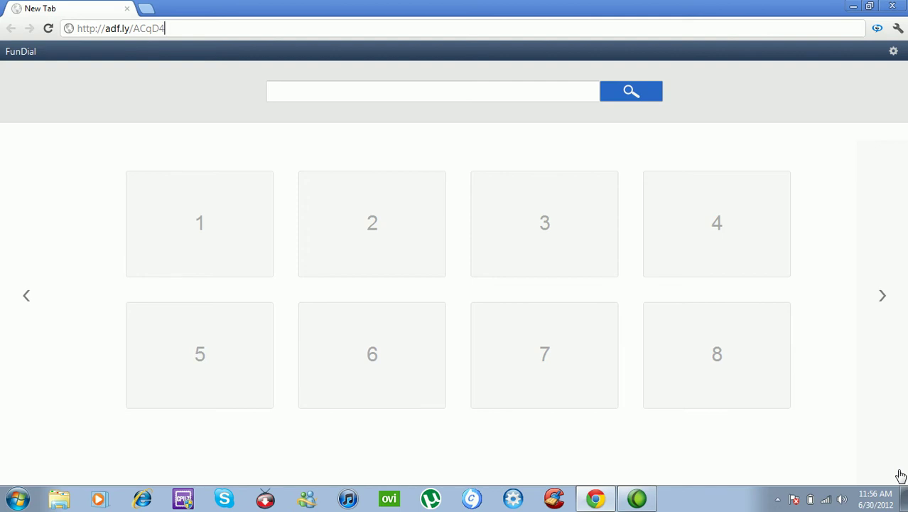
pyautogui.press('Return')
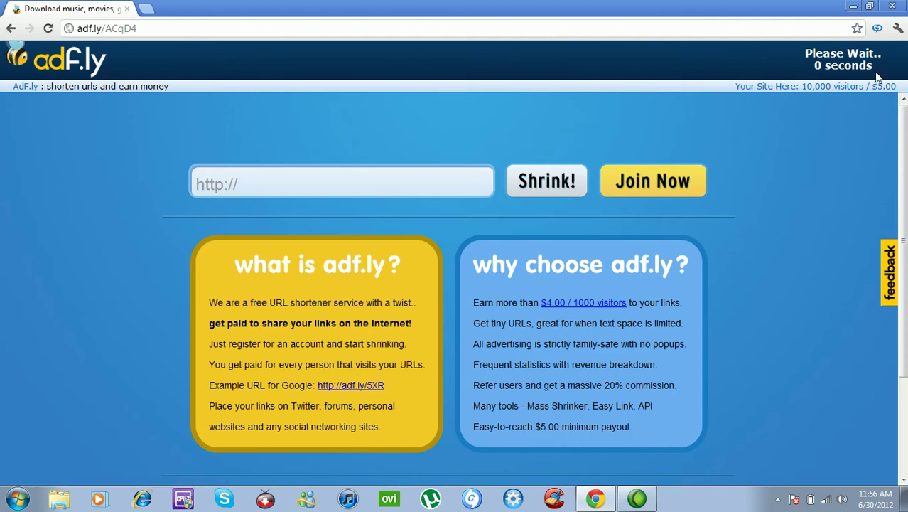
pyautogui.click(884, 66)
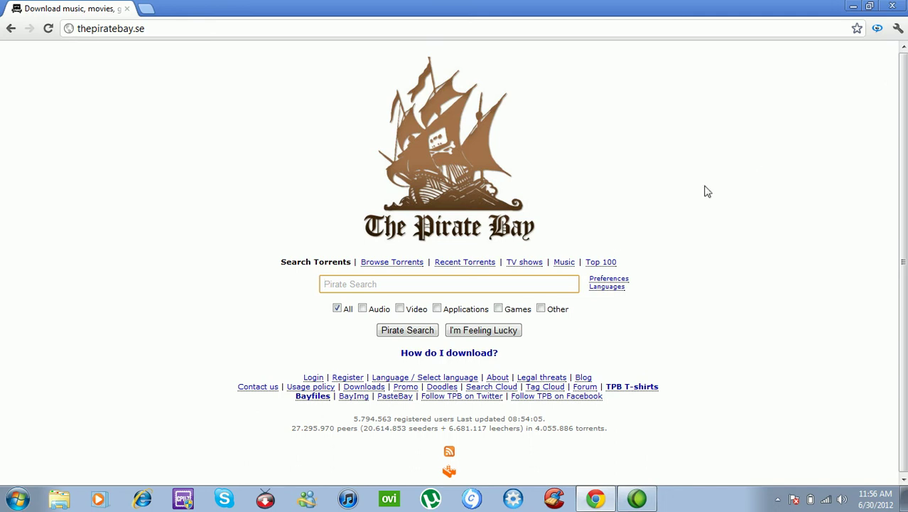
# - Limit the search to Games and search The Pirate Bay for GOD OF WAR
pyautogui.click(499, 309)
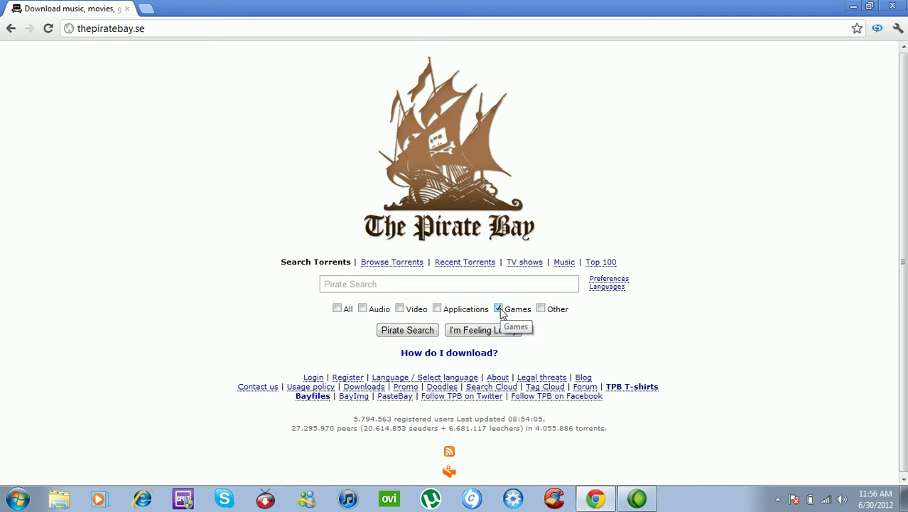
pyautogui.click(386, 280)
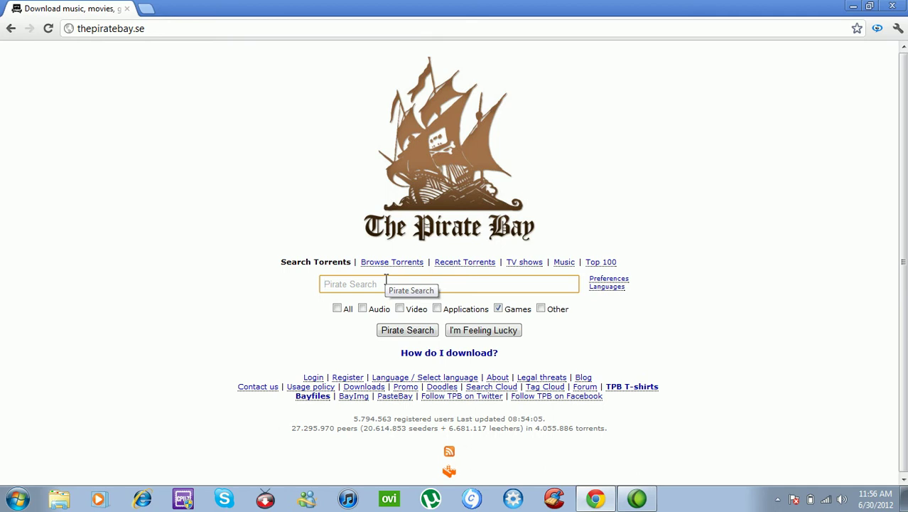
pyautogui.write('GOD OF WAR')
pyautogui.press('Return')
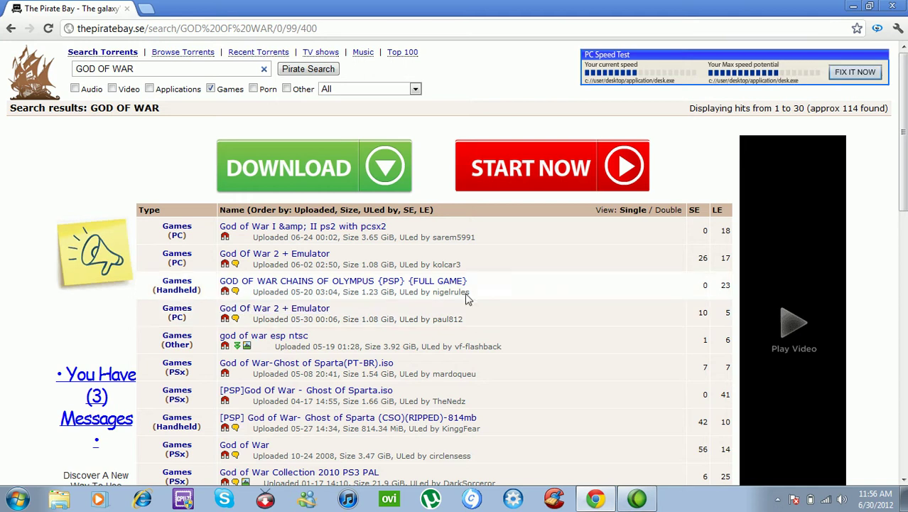
# - Open the 3.47 GiB PSx torrent named God of War and add it to µTorrent through its magnet link
pyautogui.scroll(-3, 846, 177)
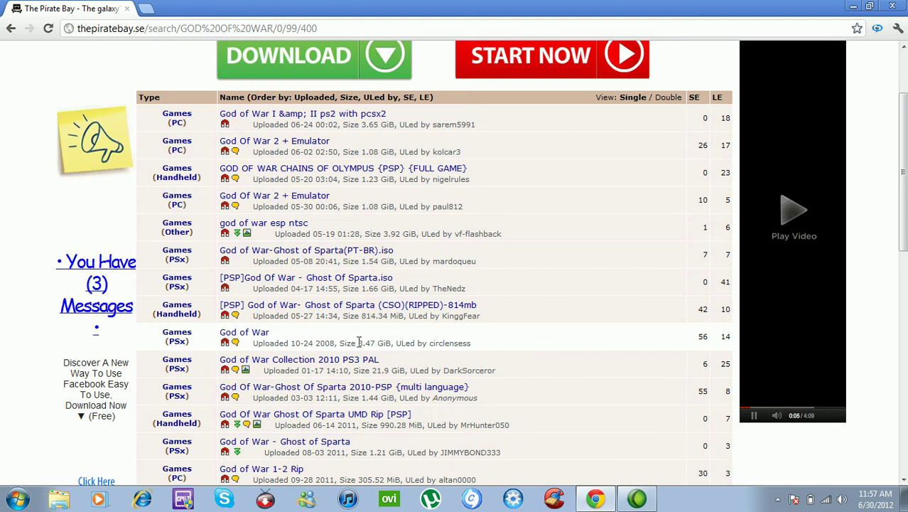
pyautogui.click(260, 332)
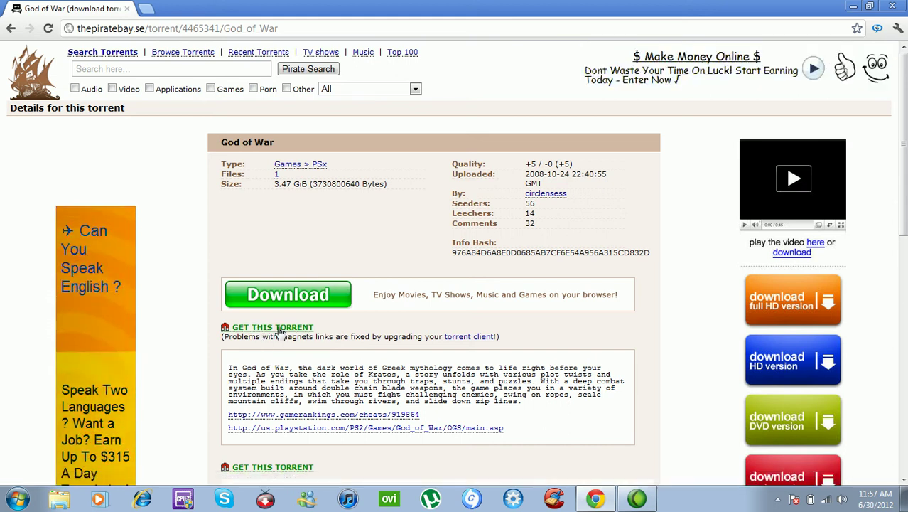
pyautogui.click(279, 331)
pyautogui.click(484, 359)
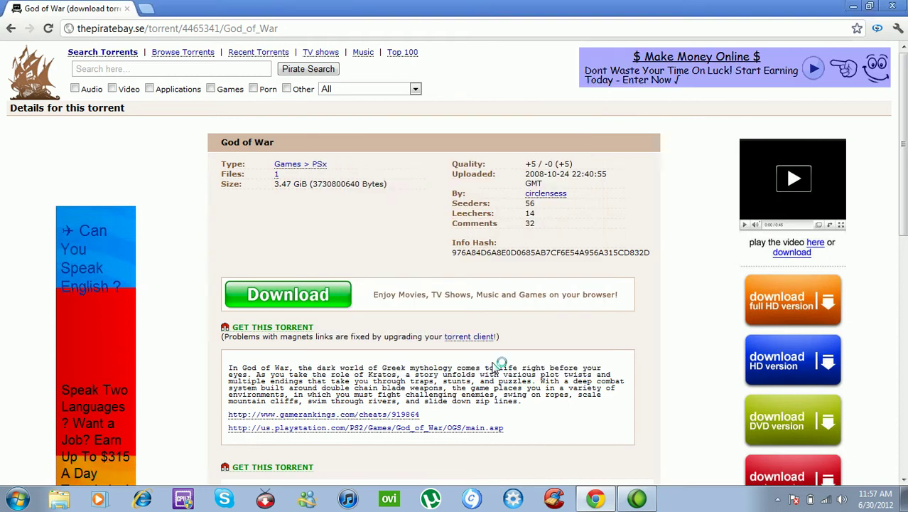
pyautogui.click(354, 261)
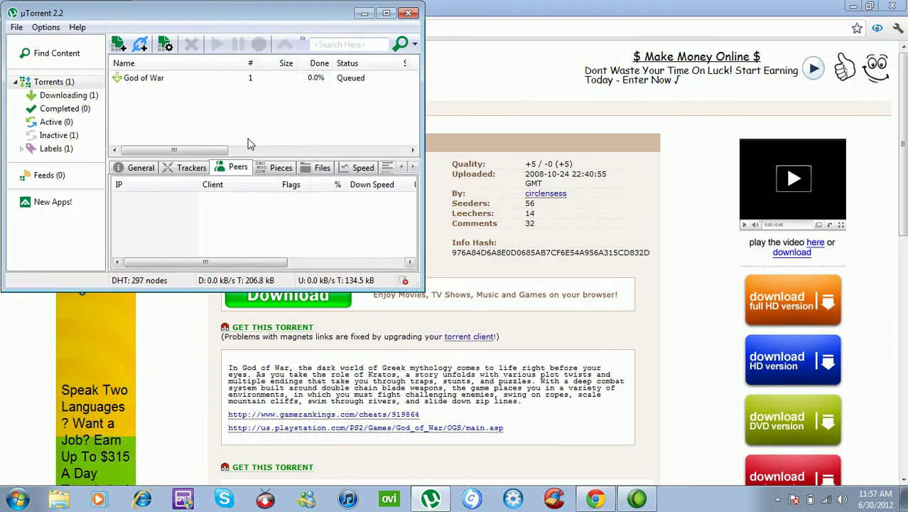
# - Maximize µTorrent, view the folder containing the God of War download and close that folder window
pyautogui.click(386, 13)
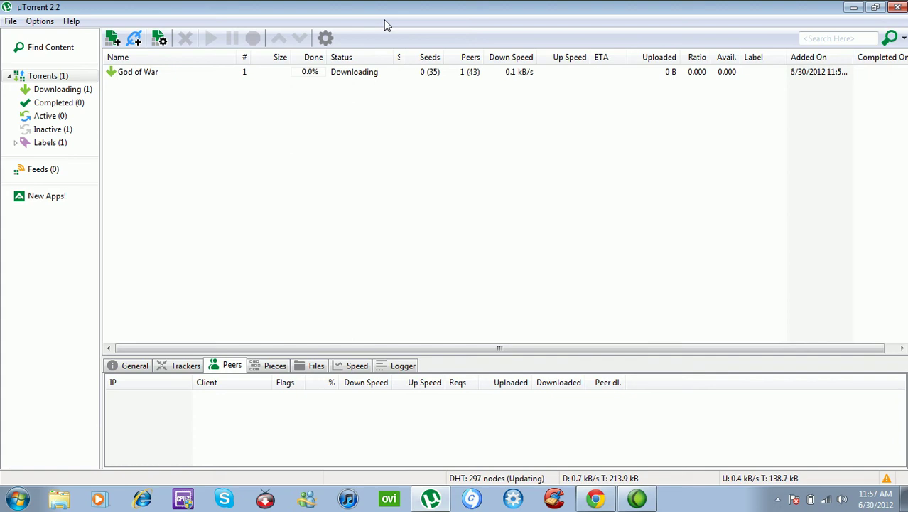
pyautogui.click(333, 72)
pyautogui.rightClick(334, 72)
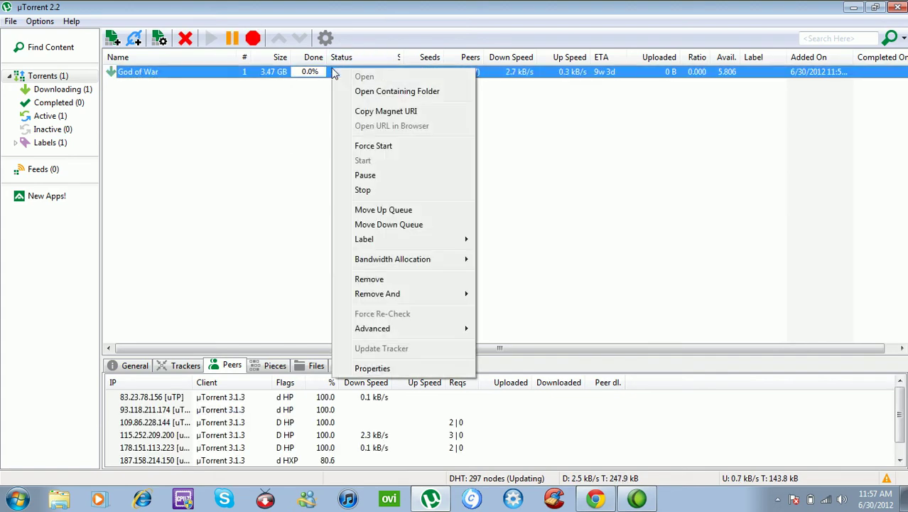
pyautogui.click(377, 91)
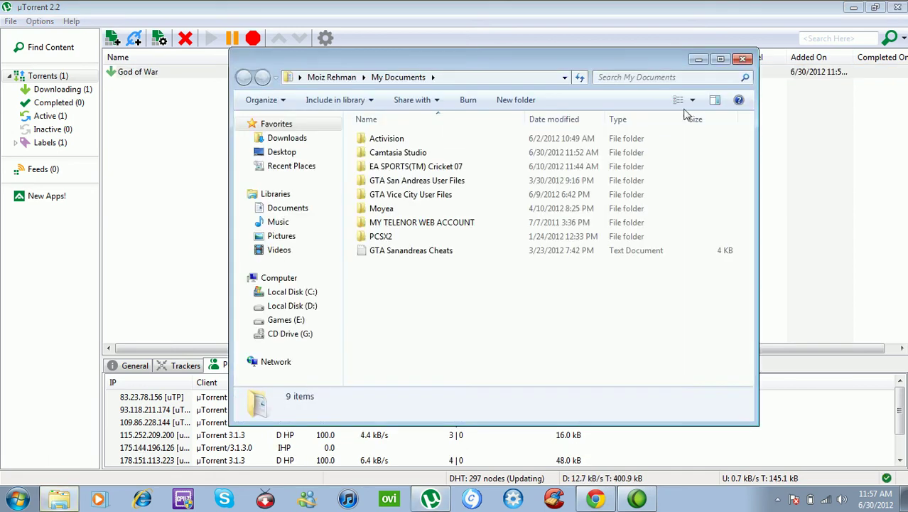
pyautogui.click(742, 60)
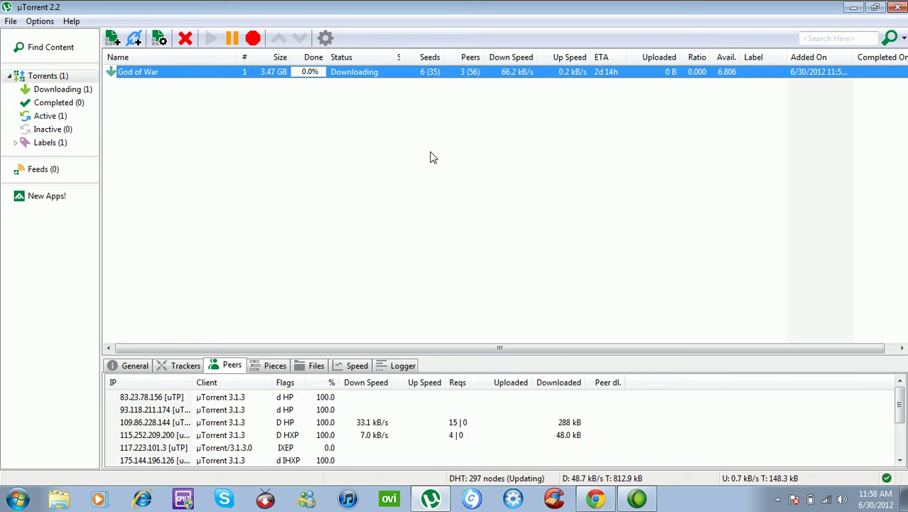
# - Stop the God of War download and review its pieces, files and peers details
pyautogui.rightClick(467, 74)
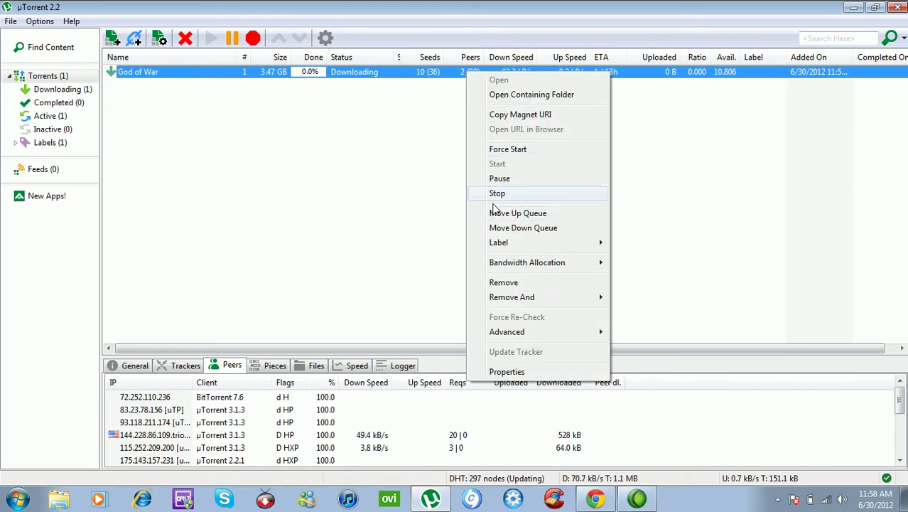
pyautogui.click(516, 192)
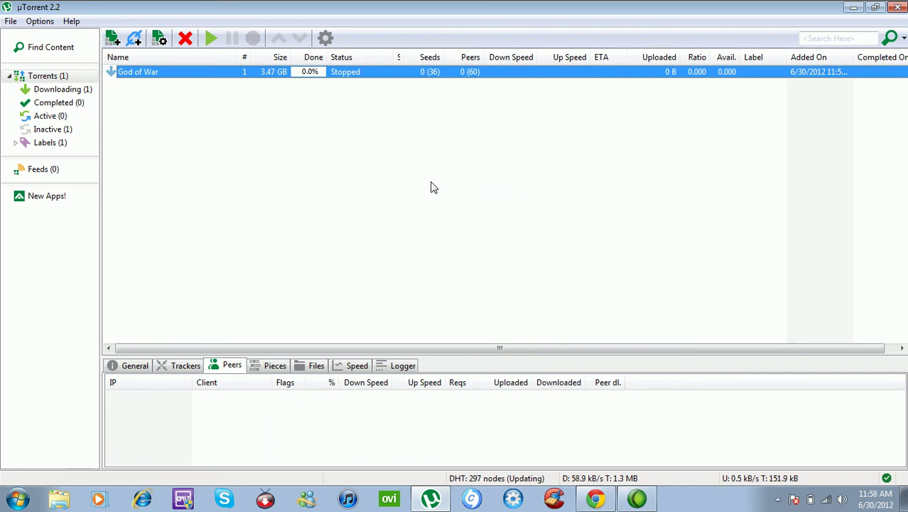
pyautogui.click(273, 366)
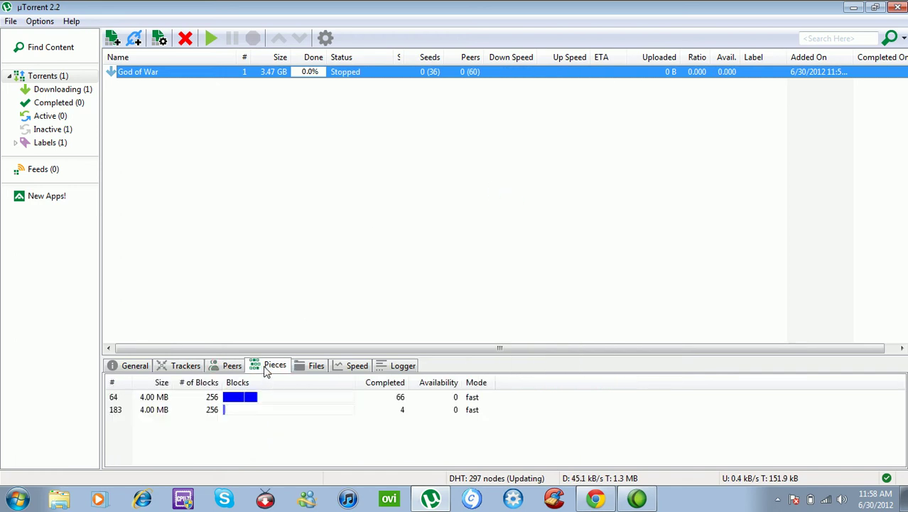
pyautogui.click(235, 366)
pyautogui.click(271, 366)
pyautogui.click(311, 364)
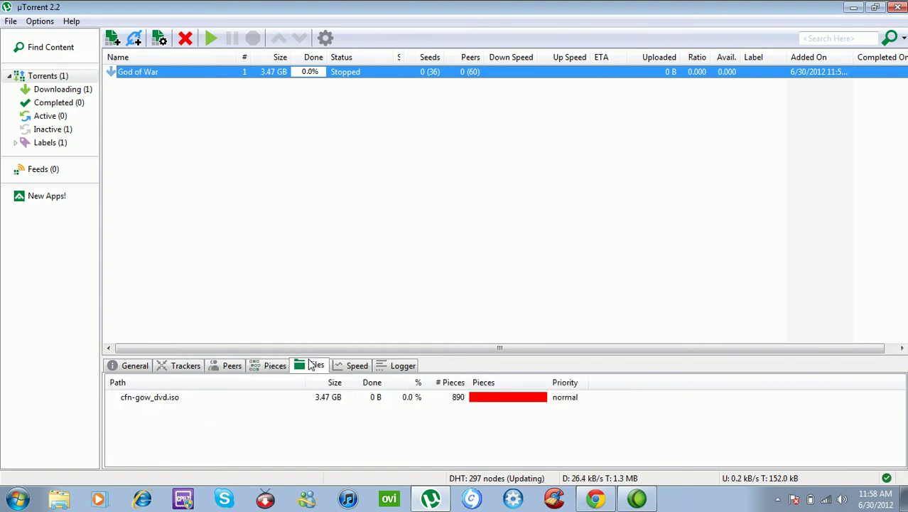
pyautogui.click(240, 365)
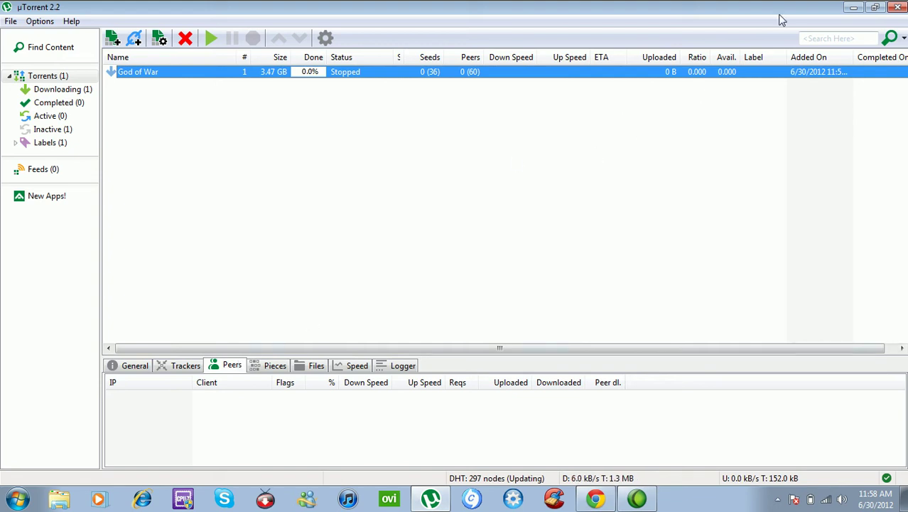
# - Minimize µTorrent and the browser, and show the hidden notification icons on the desktop
pyautogui.click(852, 10)
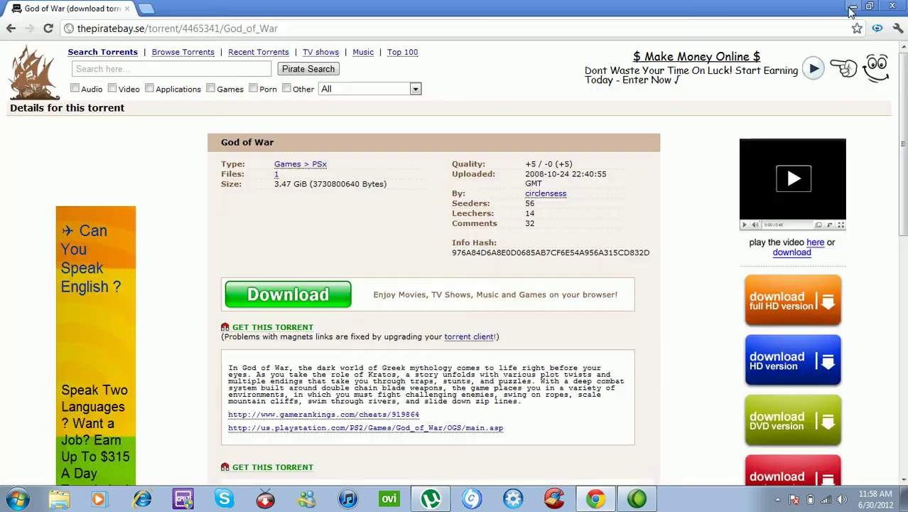
pyautogui.click(852, 10)
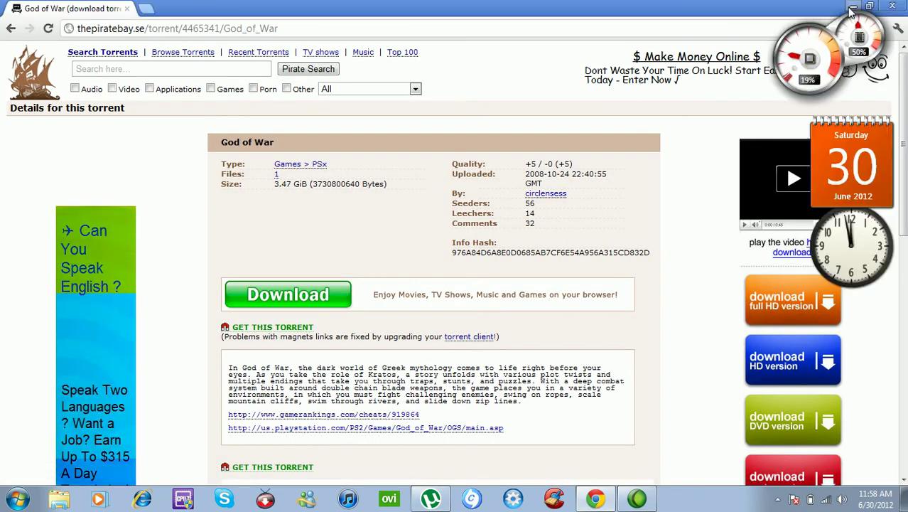
pyautogui.click(777, 499)
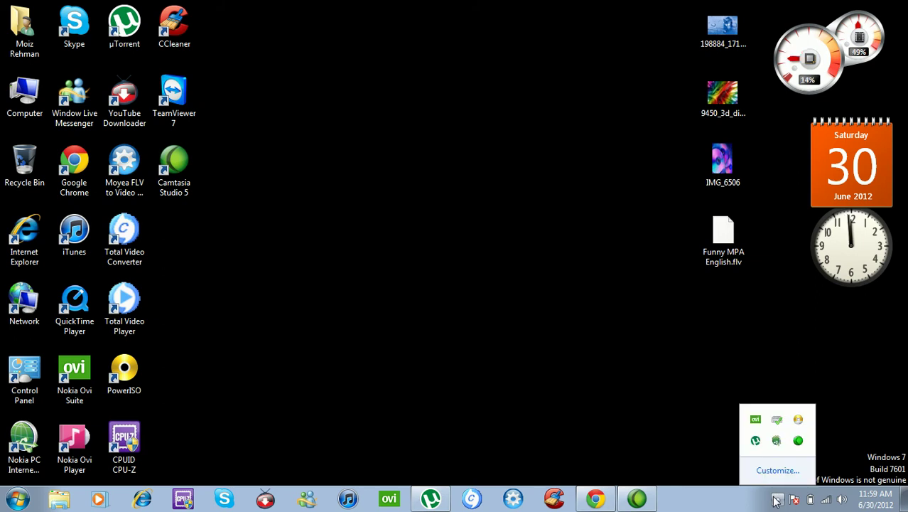
# - Return to µTorrent, remove the God of War torrent from the list and close the program window
pyautogui.click(435, 497)
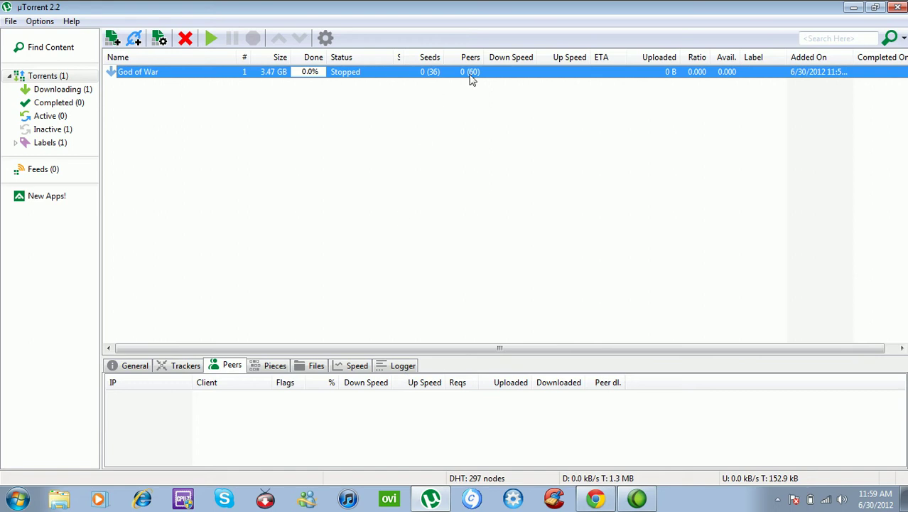
pyautogui.rightClick(469, 78)
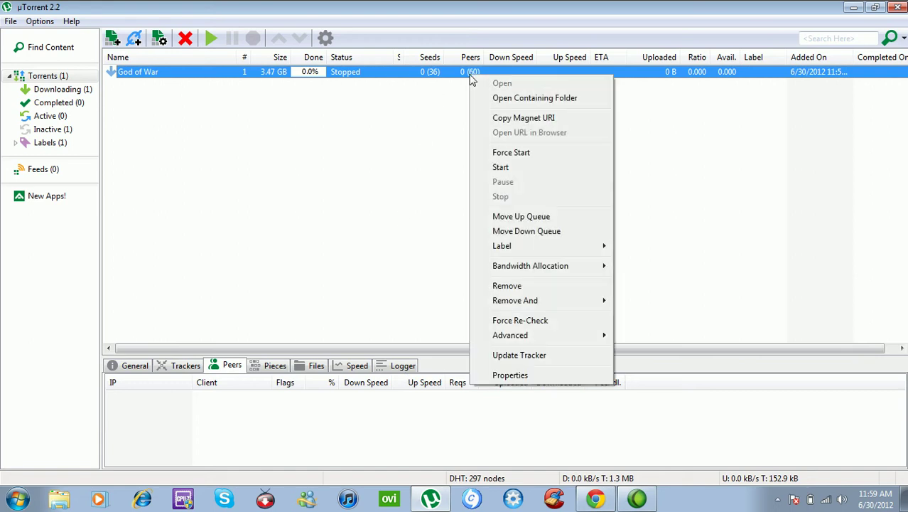
pyautogui.click(525, 285)
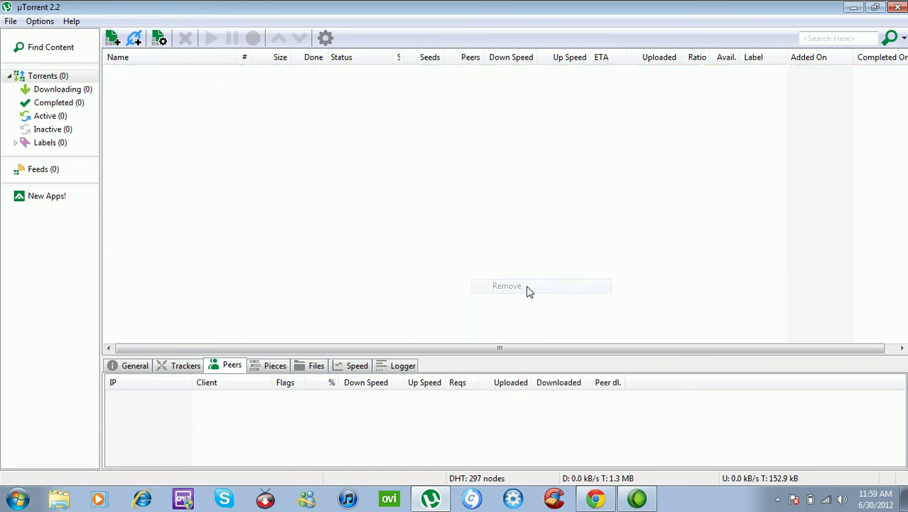
pyautogui.click(893, 10)
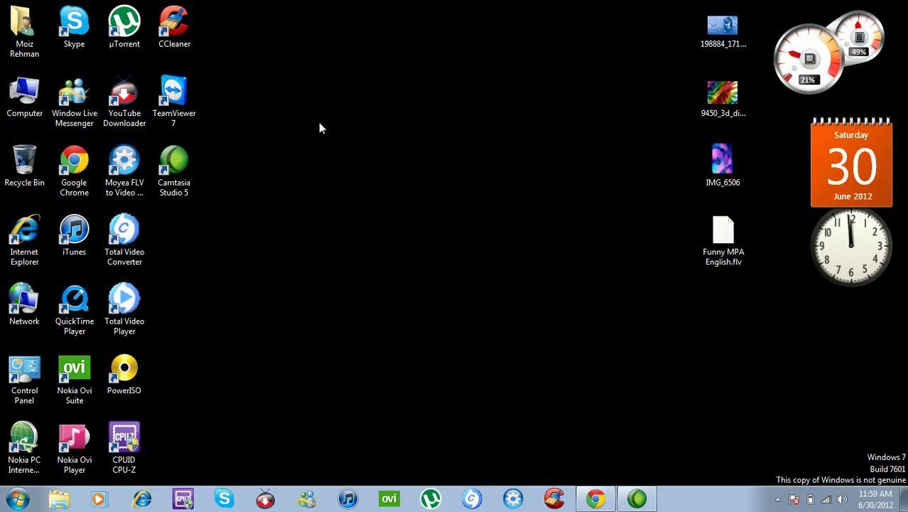
# - Browse the Games (E:) drive in Computer, check the God of War disc image's details and close the window
pyautogui.doubleClick(40, 99)
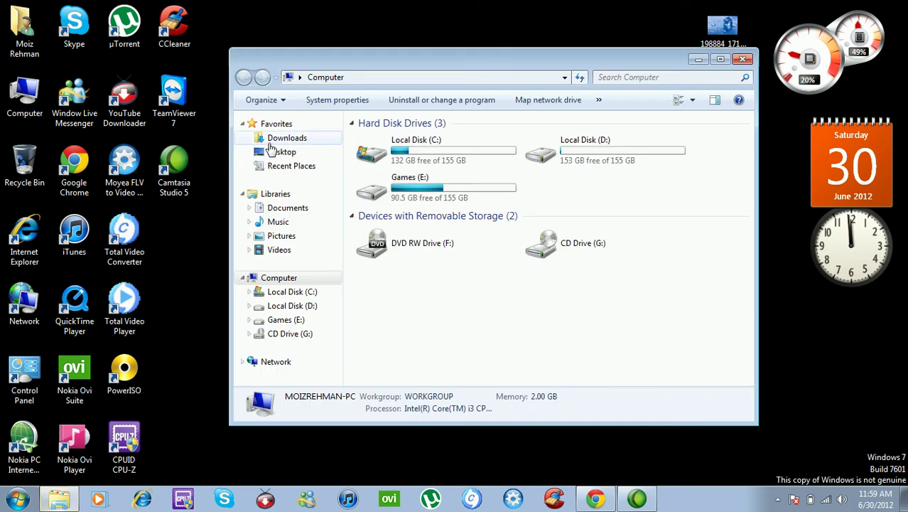
pyautogui.doubleClick(499, 188)
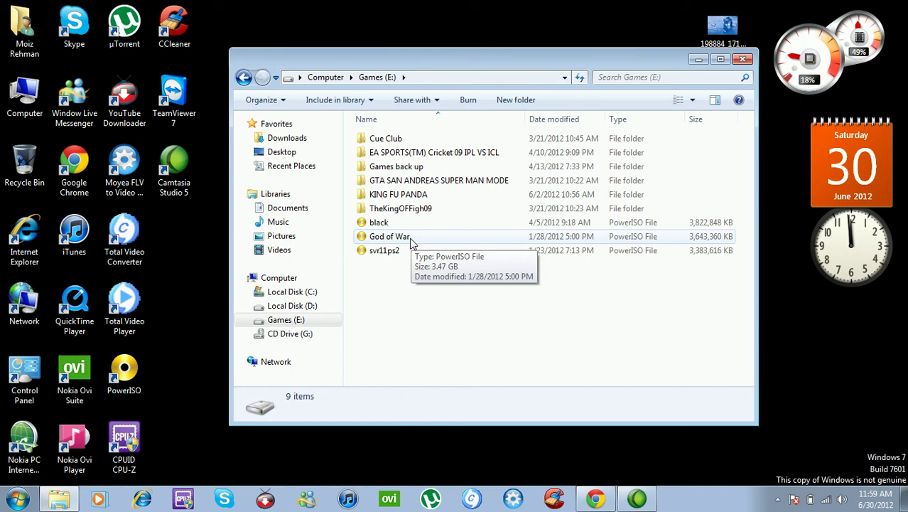
pyautogui.click(411, 239)
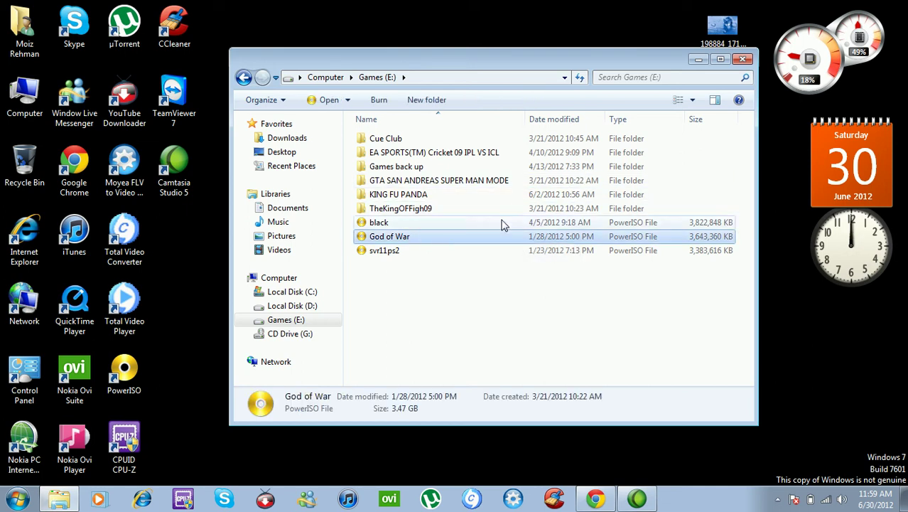
pyautogui.click(742, 59)
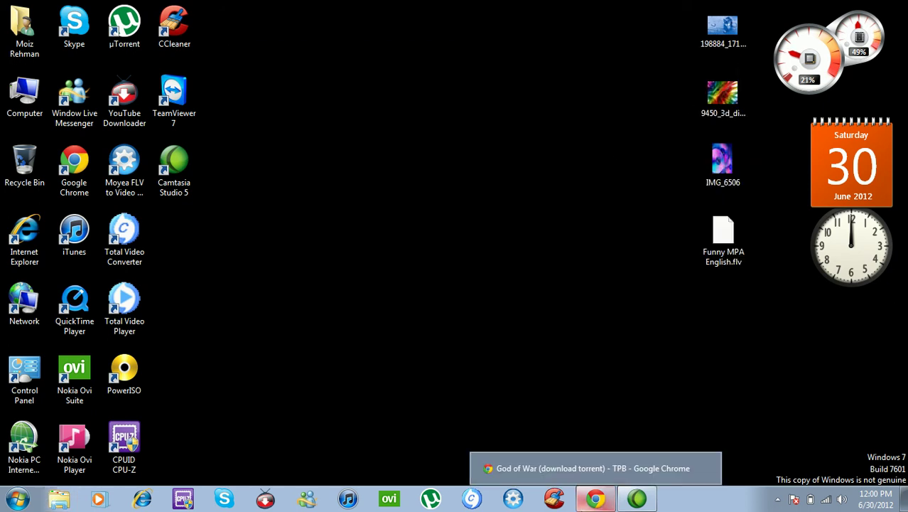
# - Open the copied adf.ly link in Google Chrome, skip the ad and download the PCSX2 0.9.8 archive from MediaFire
pyautogui.click(584, 501)
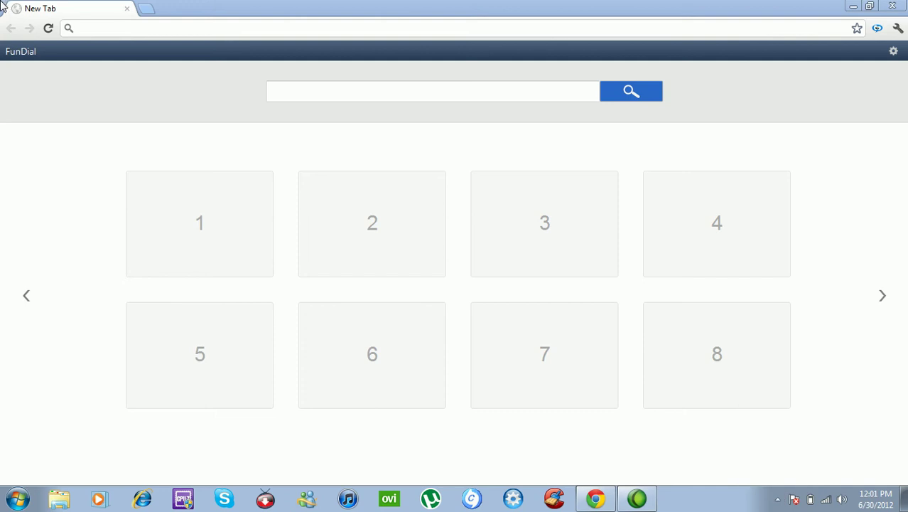
pyautogui.click(156, 30)
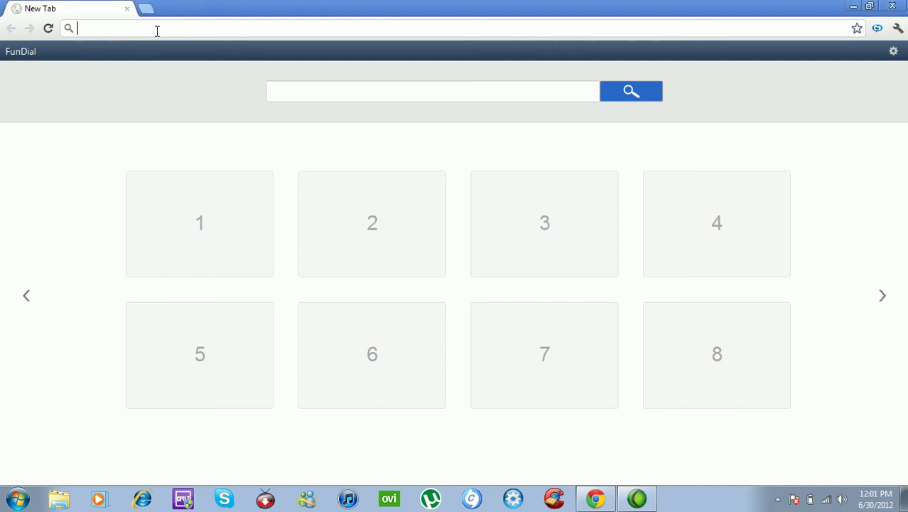
pyautogui.rightClick(157, 30)
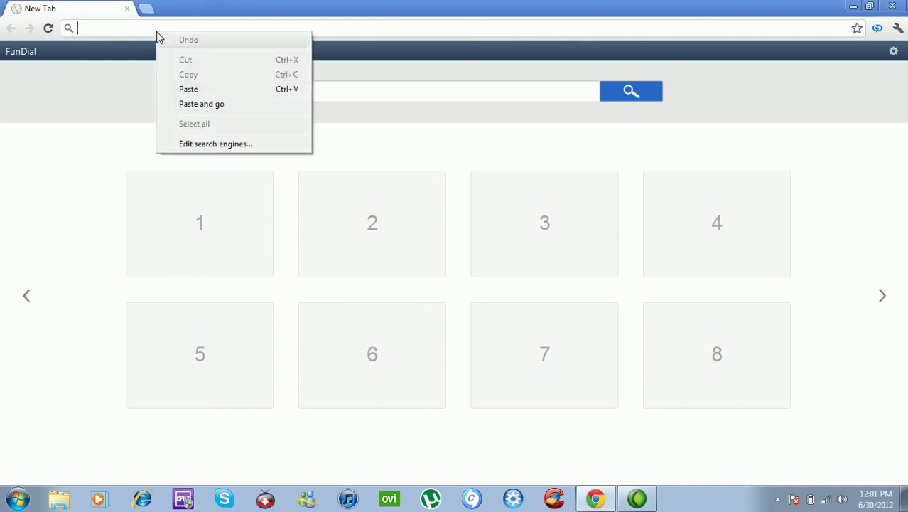
pyautogui.click(203, 104)
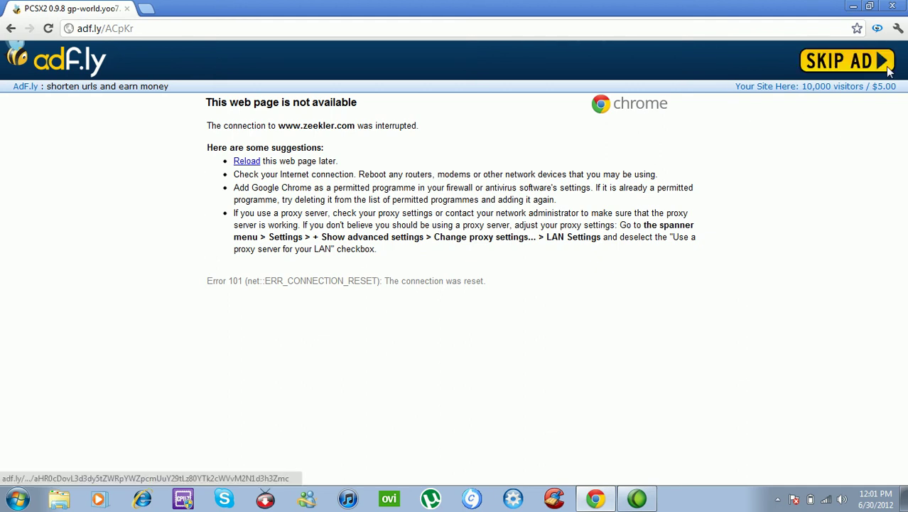
pyautogui.click(881, 63)
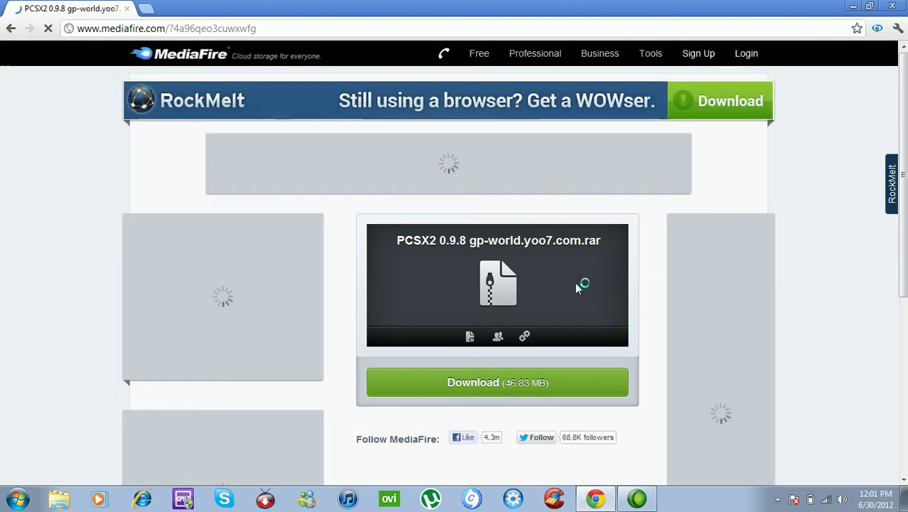
pyautogui.click(482, 390)
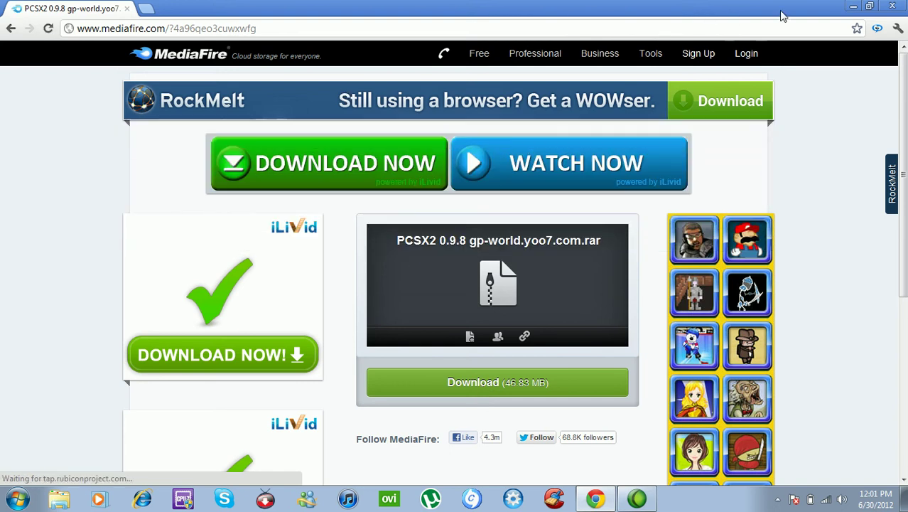
pyautogui.click(890, 8)
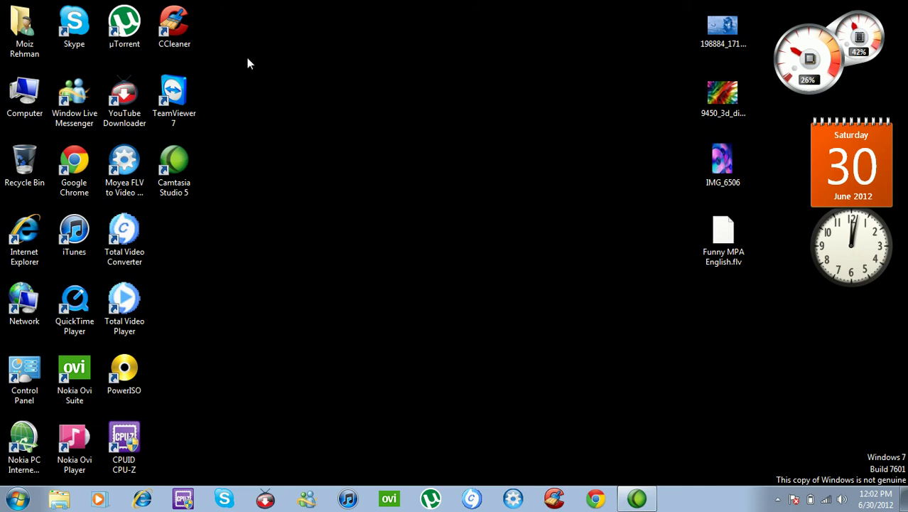
# - Extract the PCSX2 0.9.8 archive directly into the Downloads folder
pyautogui.doubleClick(28, 91)
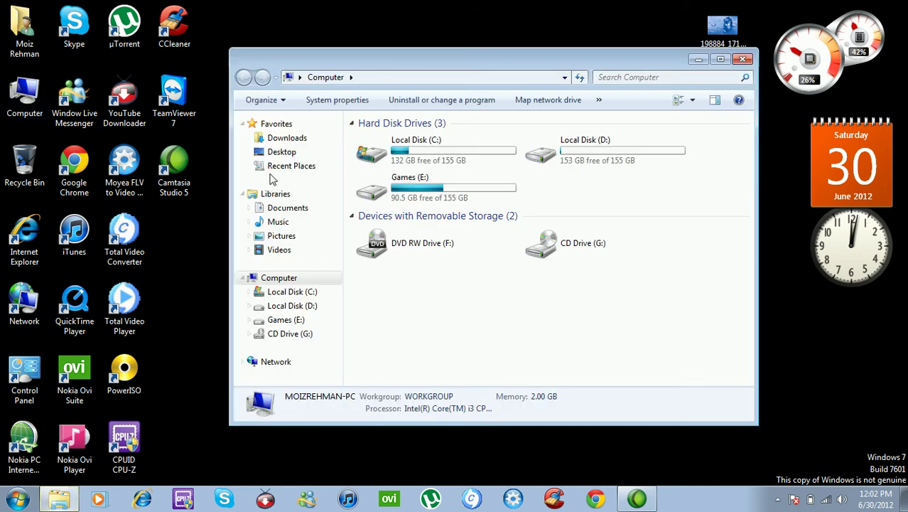
pyautogui.click(290, 141)
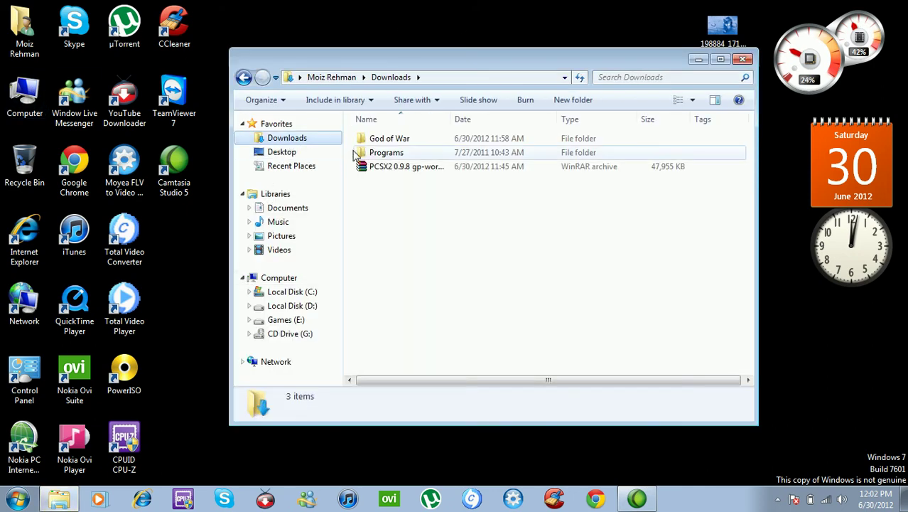
pyautogui.click(389, 168)
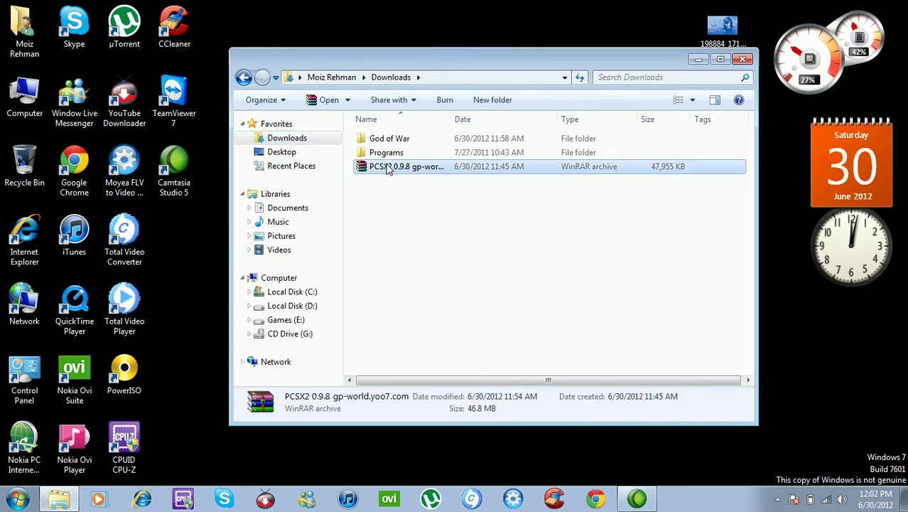
pyautogui.click(723, 59)
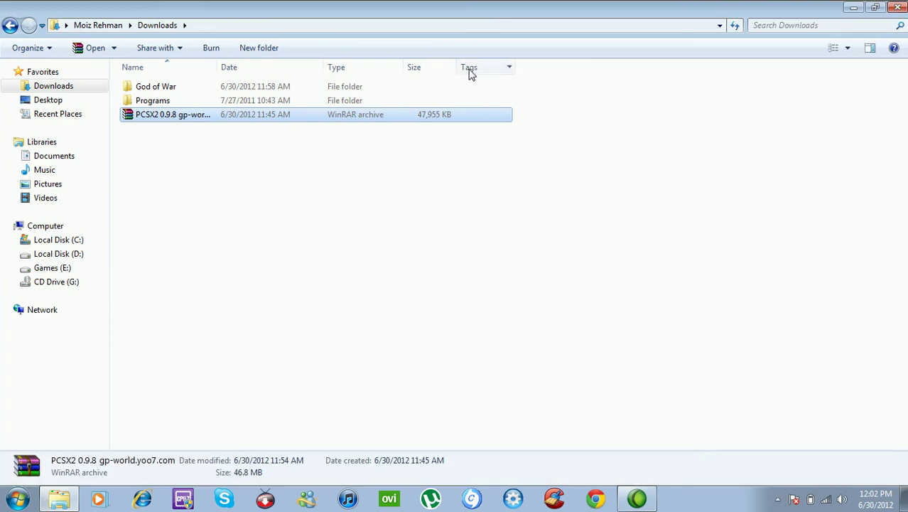
pyautogui.rightClick(338, 121)
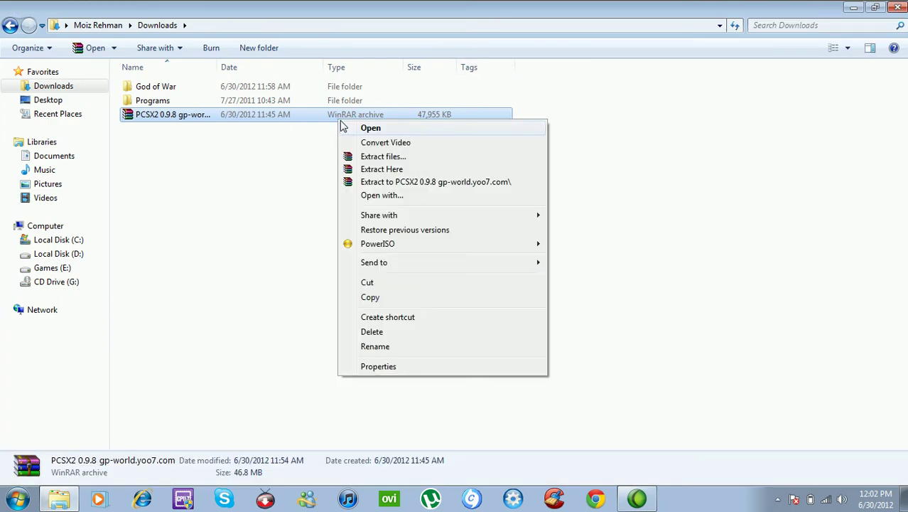
pyautogui.click(381, 169)
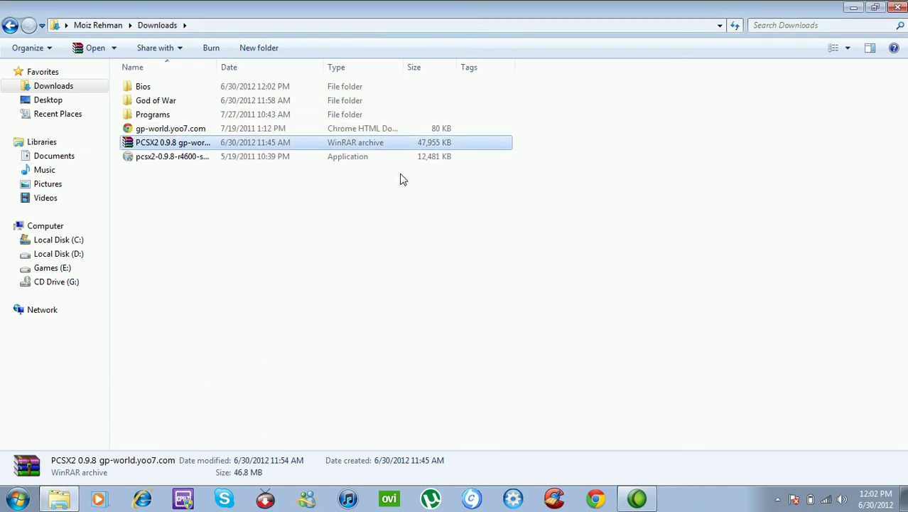
pyautogui.click(257, 205)
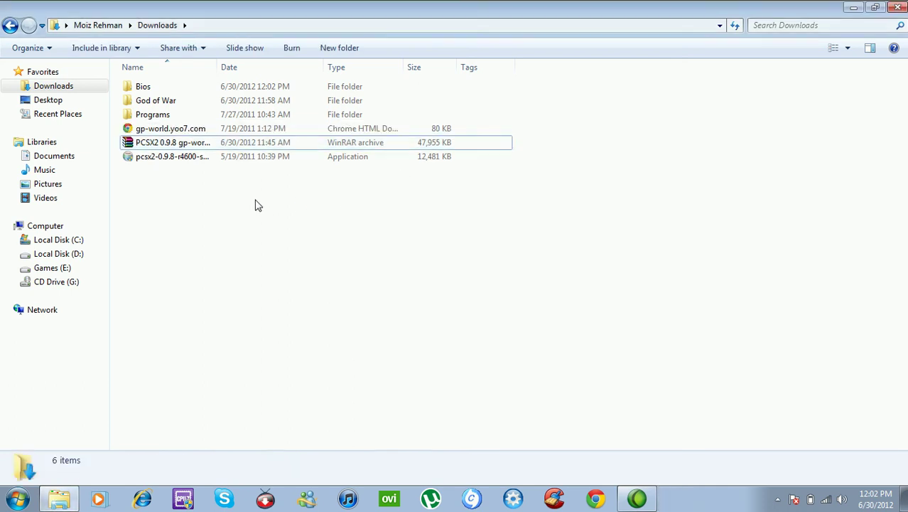
# - Run the extracted pcsx2-0.9.8-r4600 setup and install PCSX2 with the default components and location
pyautogui.doubleClick(250, 162)
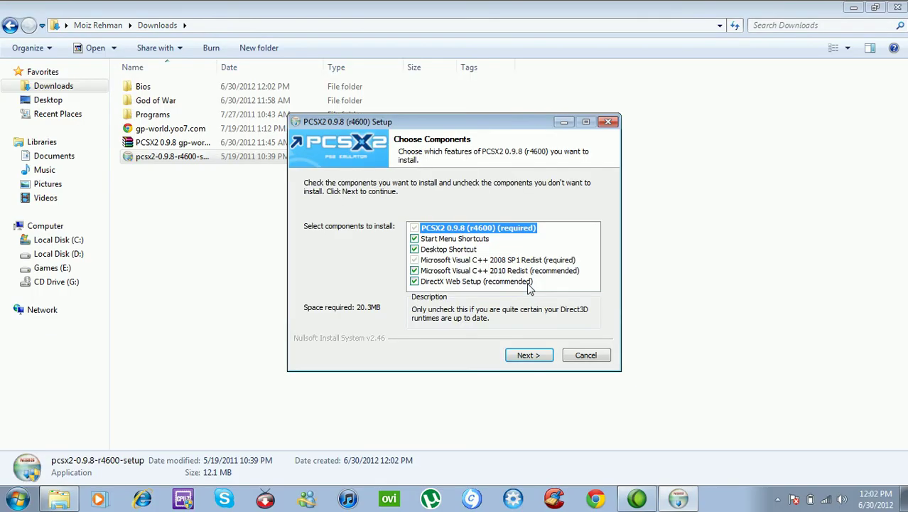
pyautogui.click(533, 362)
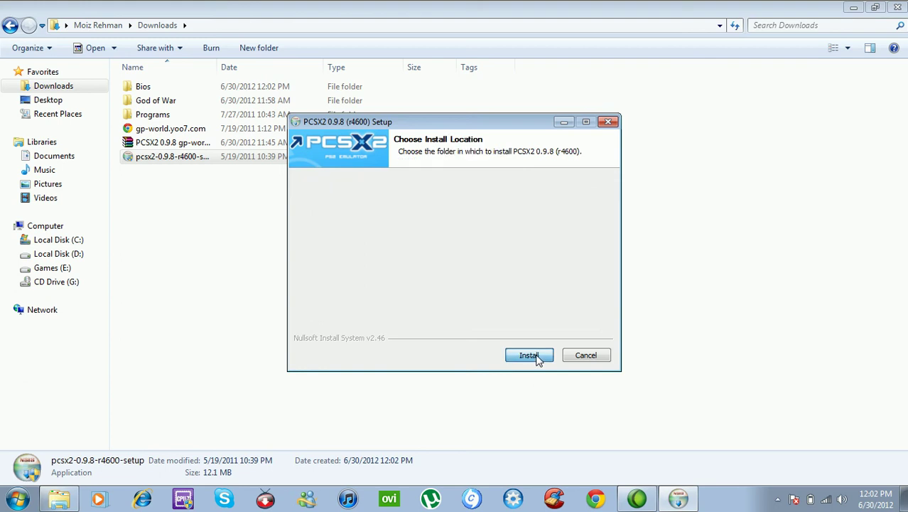
pyautogui.click(536, 360)
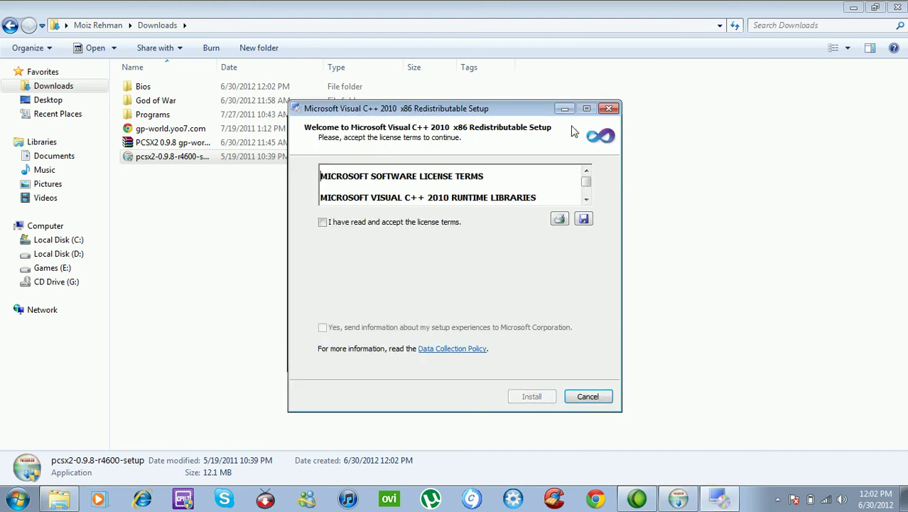
# - Minimize both setup windows and look over the extracted setup file, web page and Bios folder in Downloads
pyautogui.click(565, 110)
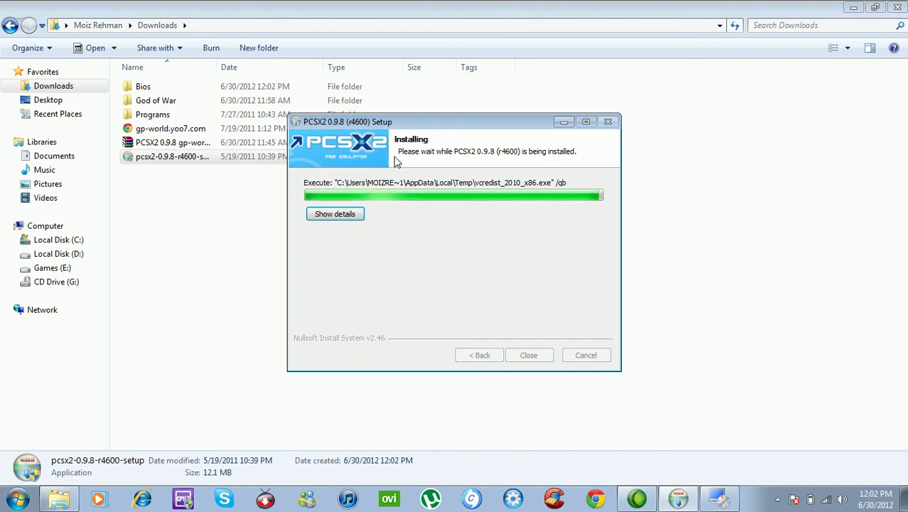
pyautogui.click(562, 124)
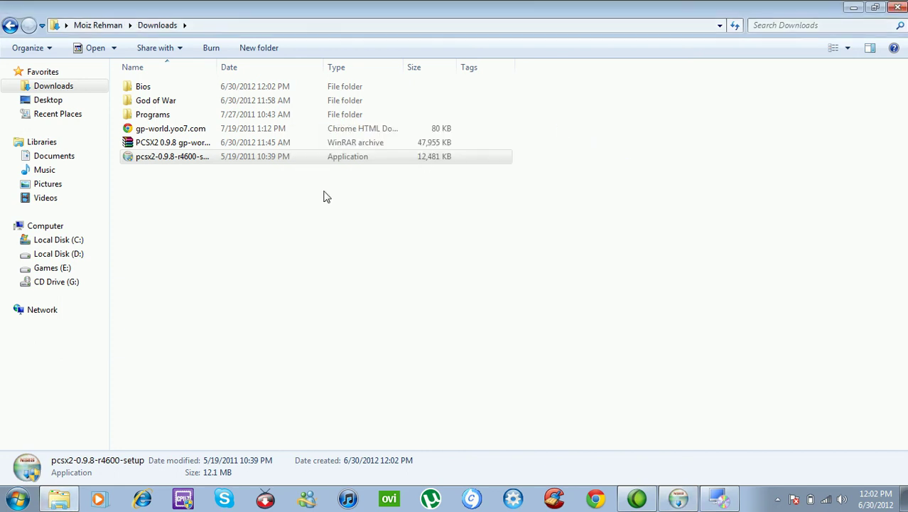
pyautogui.click(194, 162)
pyautogui.click(193, 131)
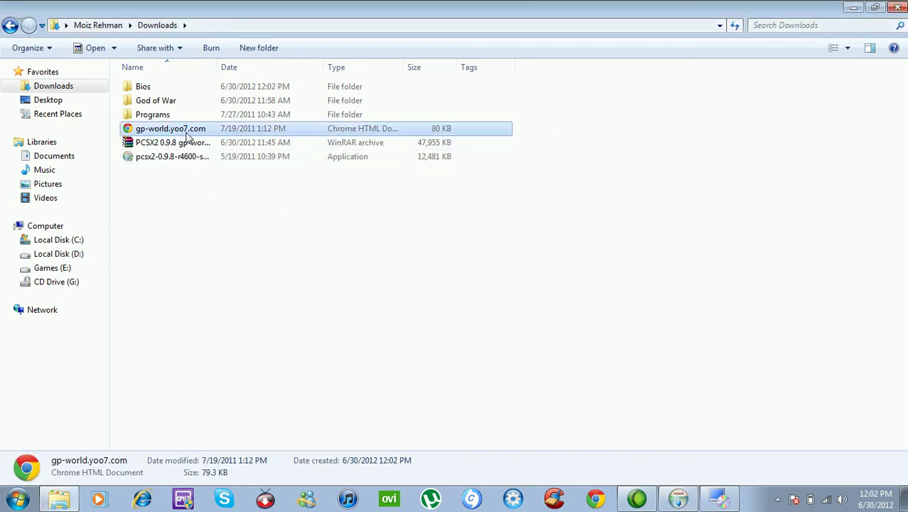
pyautogui.click(181, 89)
pyautogui.click(187, 281)
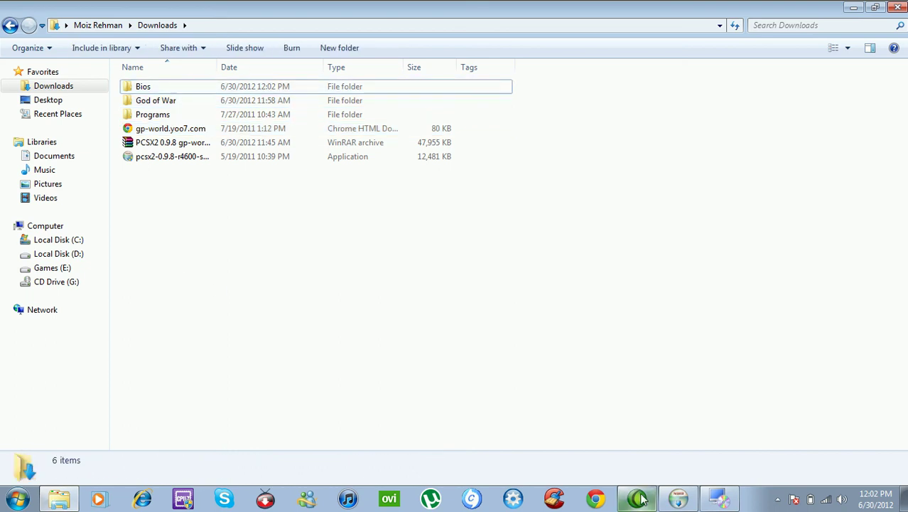
# - Cancel the Microsoft Visual C++ 2010 x86 Redistributable setup and close the completed PCSX2 setup
pyautogui.moveTo(703, 495)
pyautogui.click(657, 399)
pyautogui.click(583, 393)
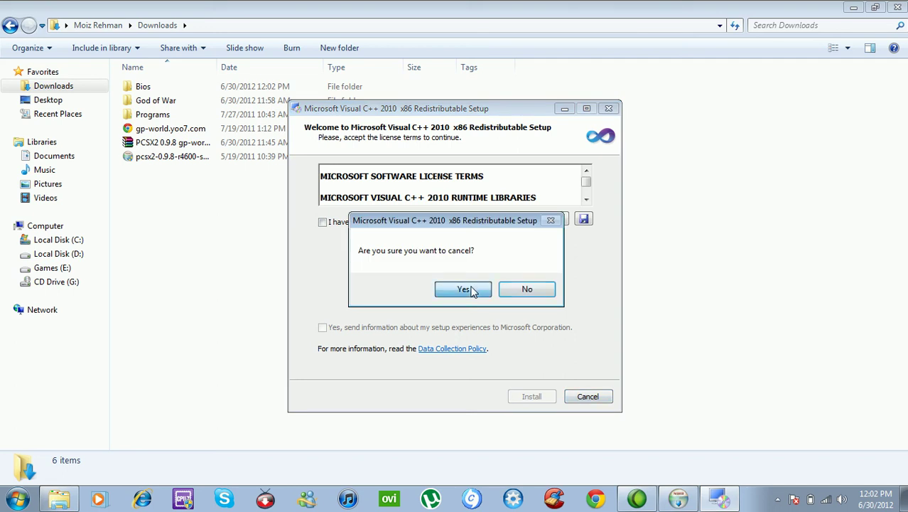
pyautogui.click(463, 290)
pyautogui.click(679, 498)
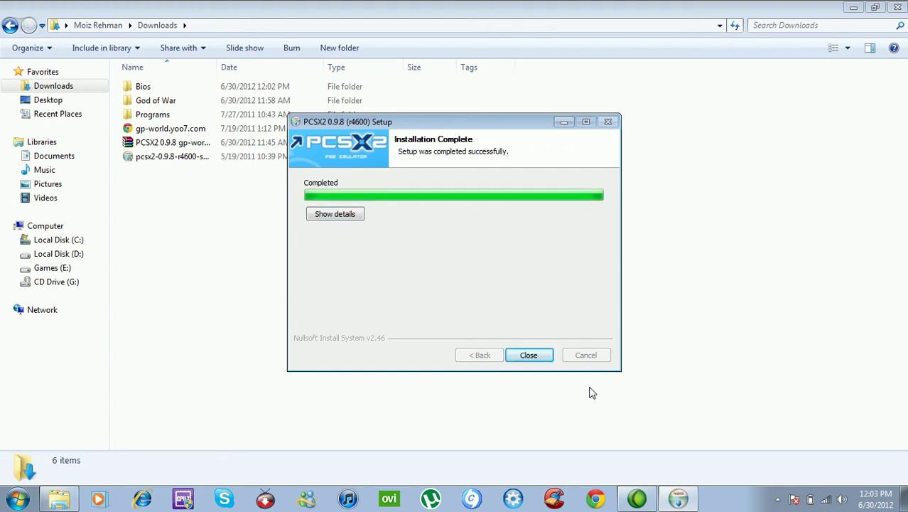
pyautogui.click(529, 355)
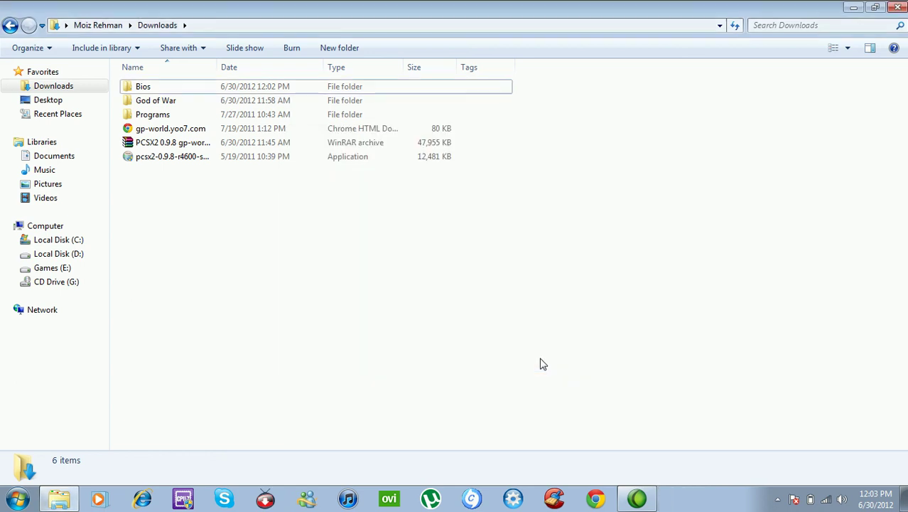
# - Launch PCSX2 0.9.8 from the desktop, import the existing settings and accept the default plugins in the first-time configuration
pyautogui.click(855, 8)
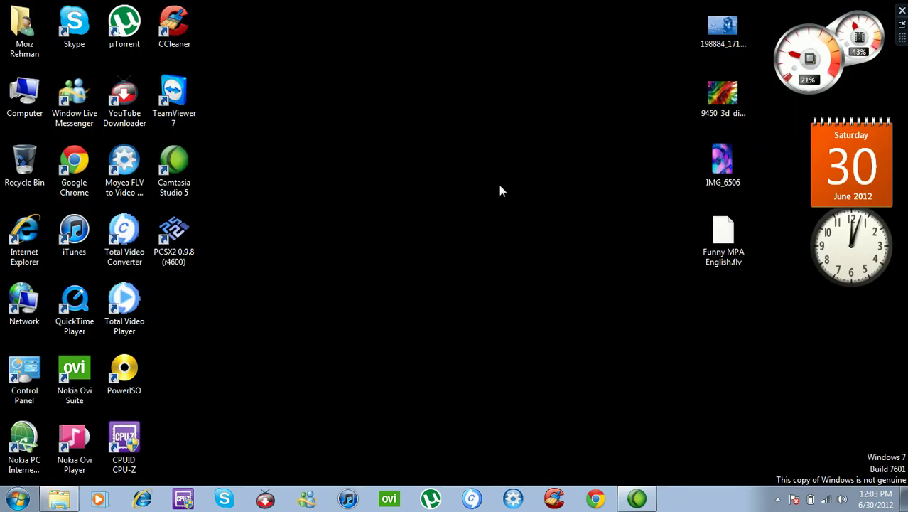
pyautogui.click(187, 263)
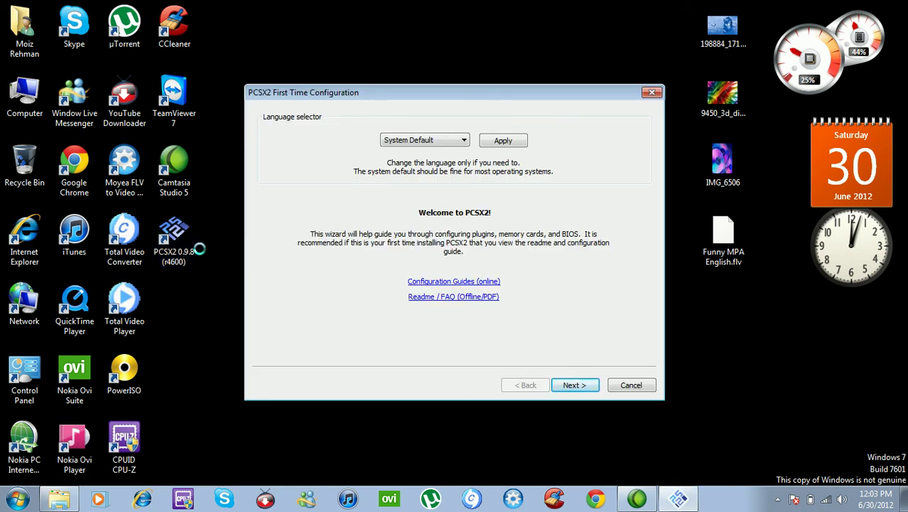
pyautogui.click(569, 389)
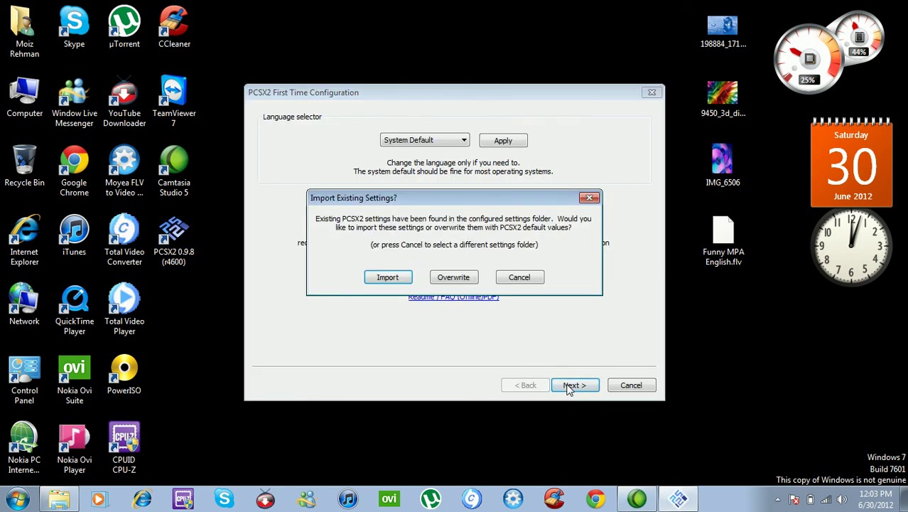
pyautogui.click(397, 281)
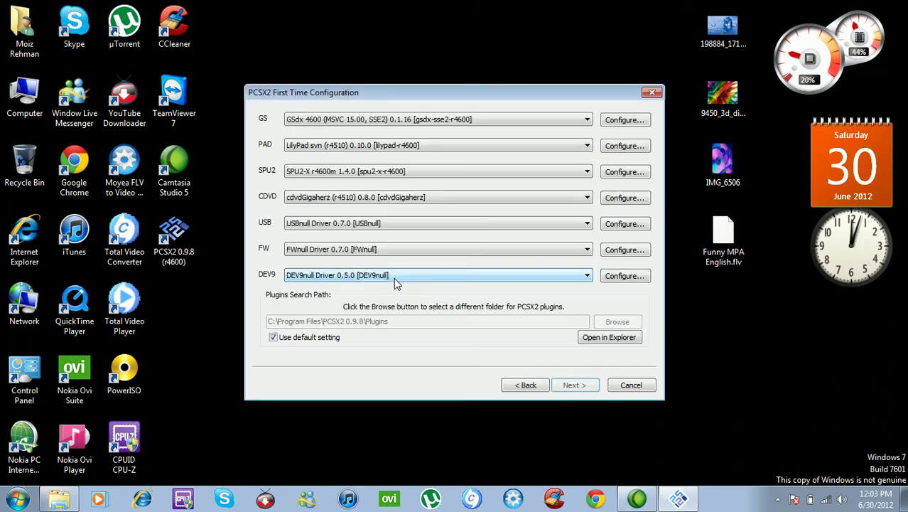
pyautogui.click(575, 385)
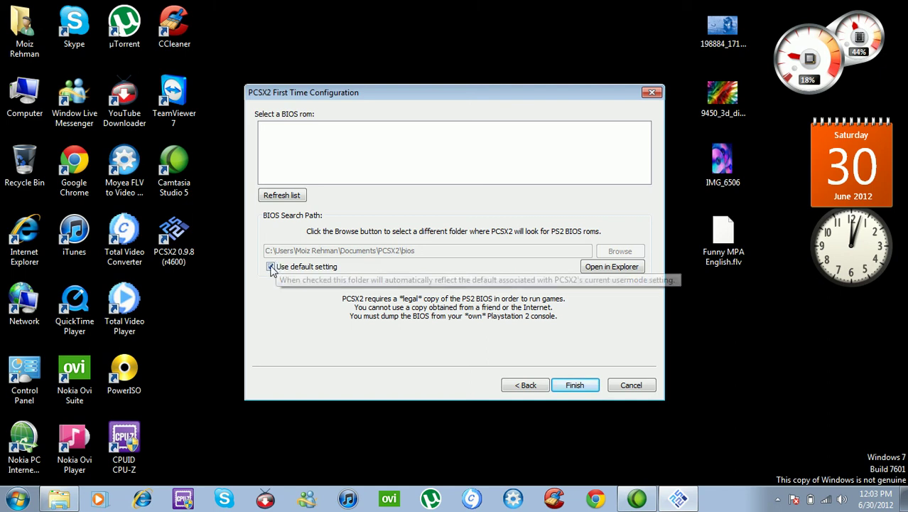
# - Replace the default BIOS search path with the Bios folder in Downloads and look through the listed BIOS roms
pyautogui.click(277, 267)
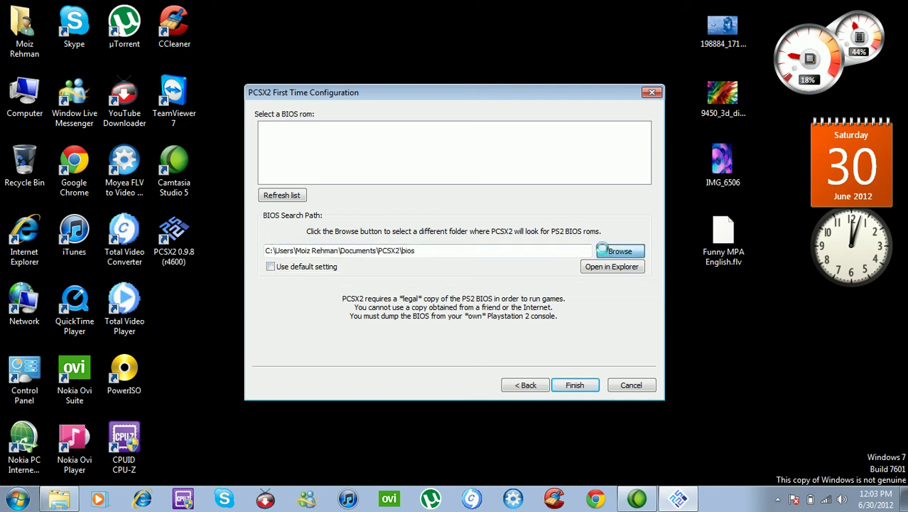
pyautogui.click(606, 253)
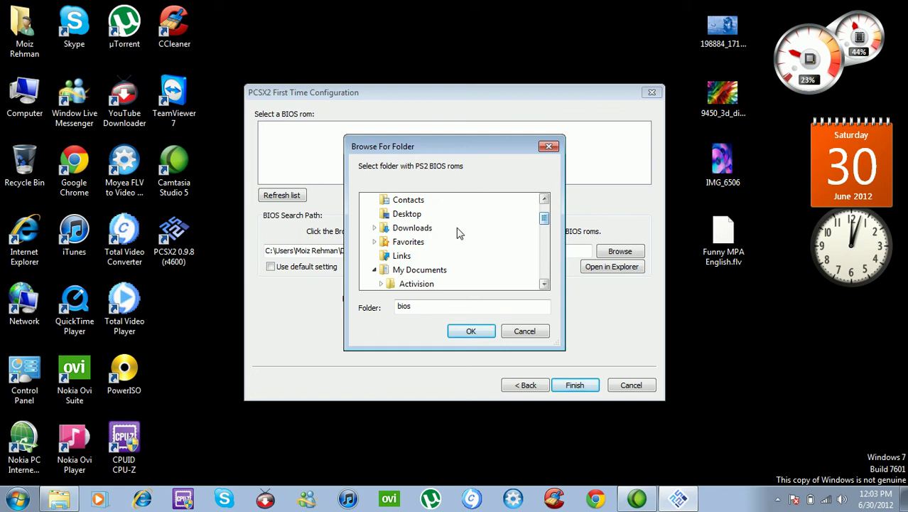
pyautogui.click(414, 227)
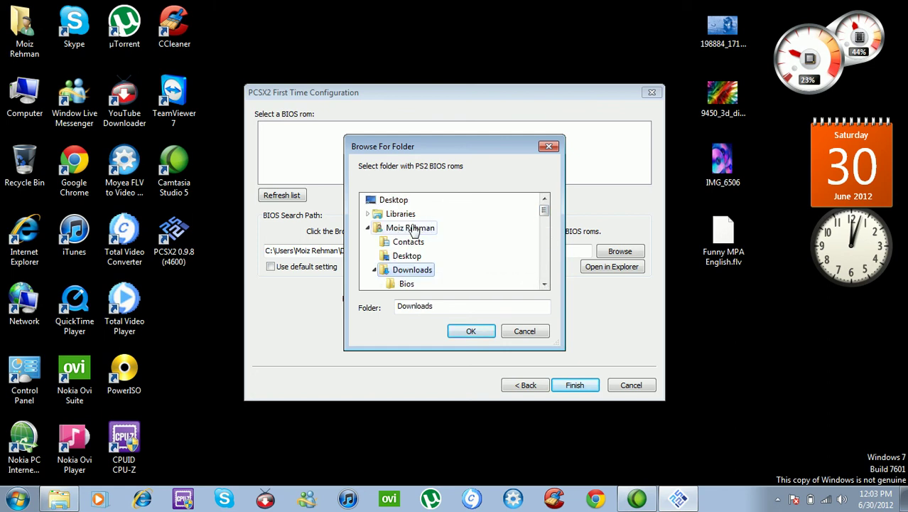
pyautogui.click(407, 283)
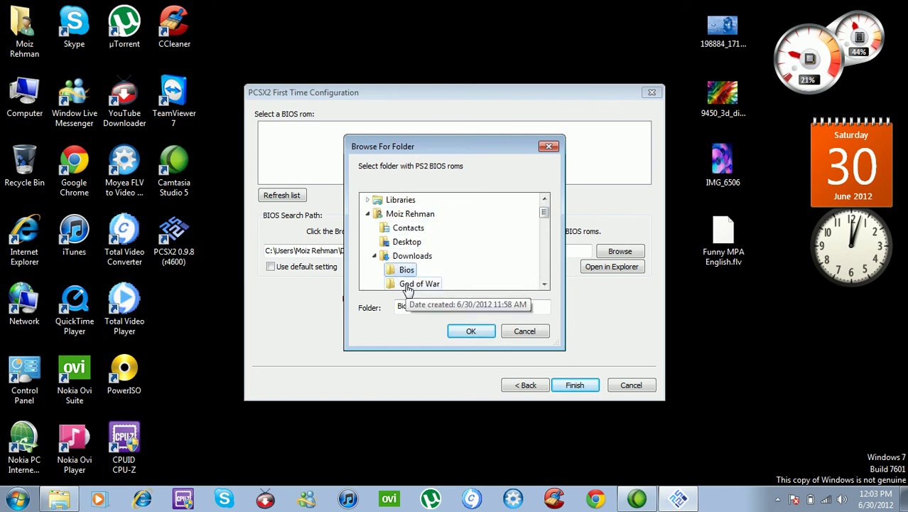
pyautogui.click(469, 330)
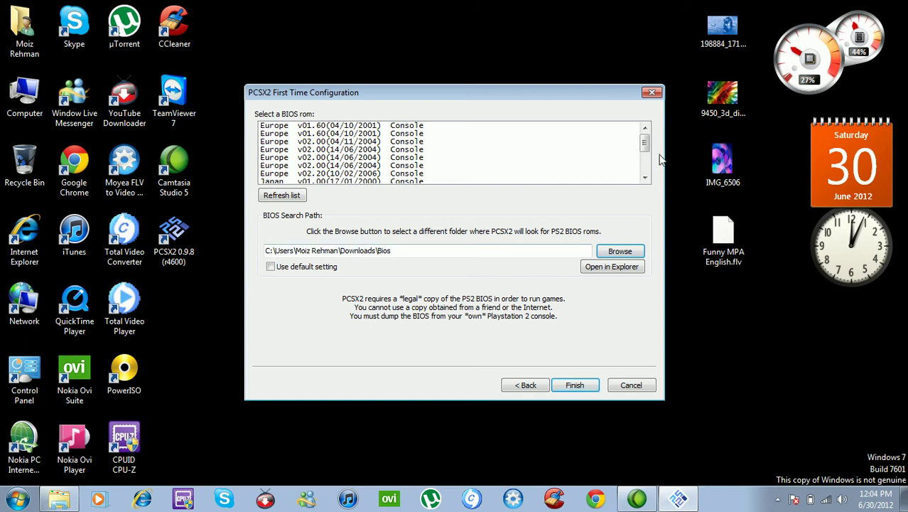
pyautogui.moveTo(645, 145); pyautogui.dragTo(651, 166)
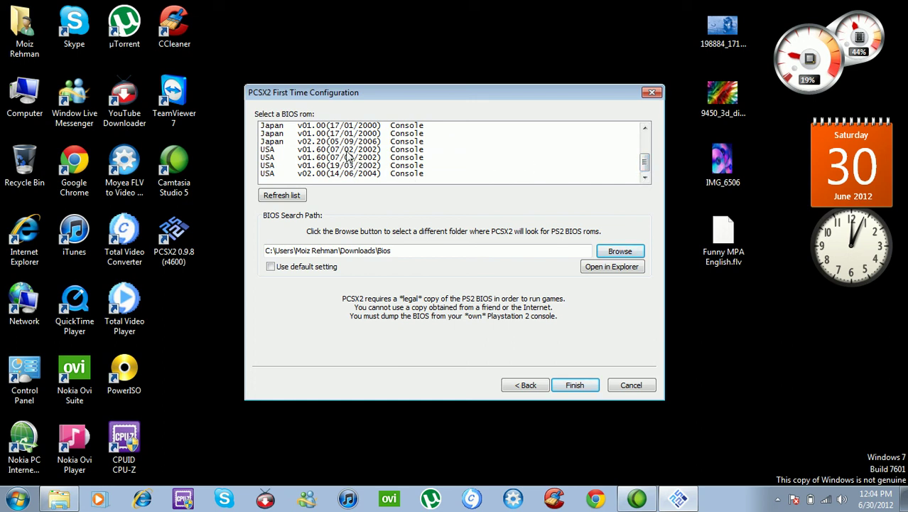
# - Finish the first-time configuration with the Downloads Bios folder and close the PCSX2 Program Log window
pyautogui.press('Return')
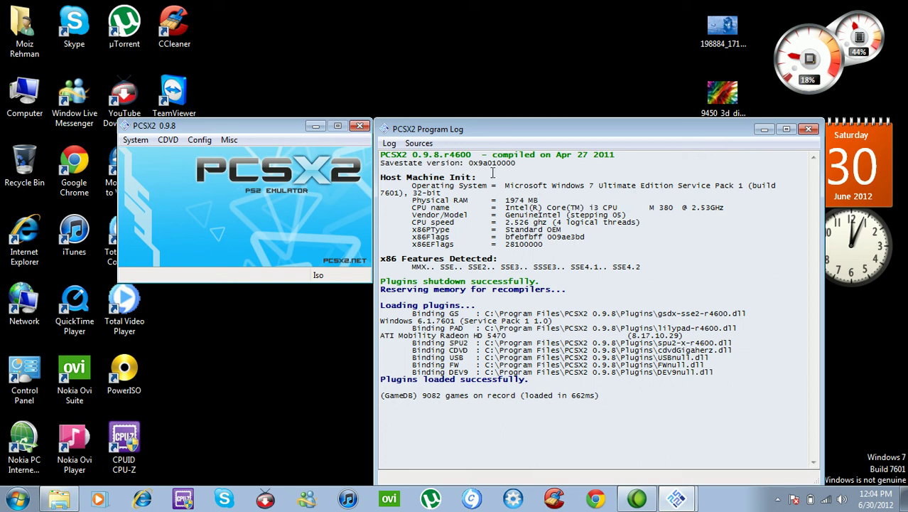
pyautogui.click(200, 139)
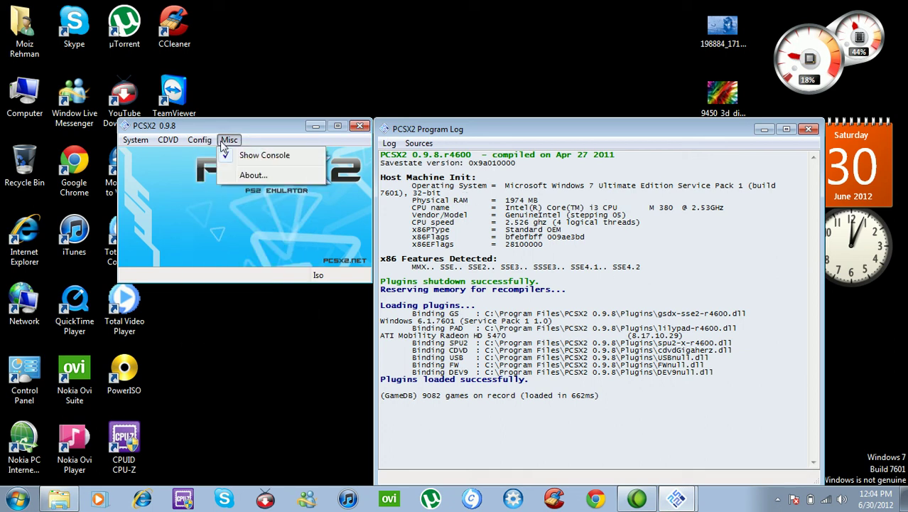
pyautogui.moveTo(174, 140)
pyautogui.moveTo(136, 141)
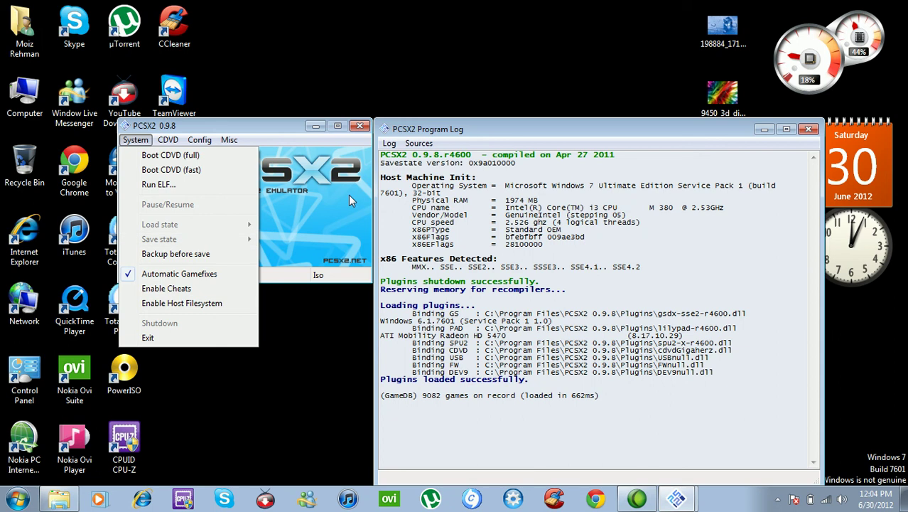
pyautogui.click(807, 130)
pyautogui.moveTo(239, 125); pyautogui.dragTo(375, 88)
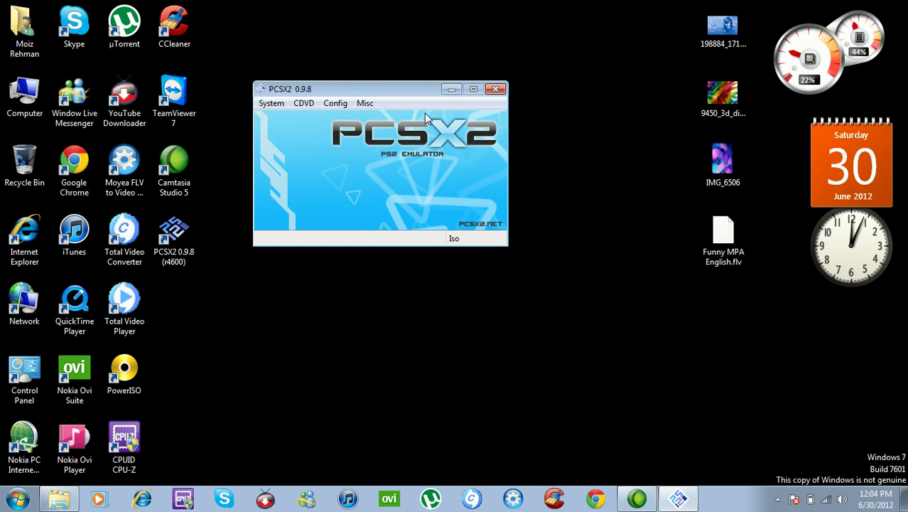
# - Set Iso as the disc source and open the Iso Selector's file browser for a CDVD source image
pyautogui.click(274, 104)
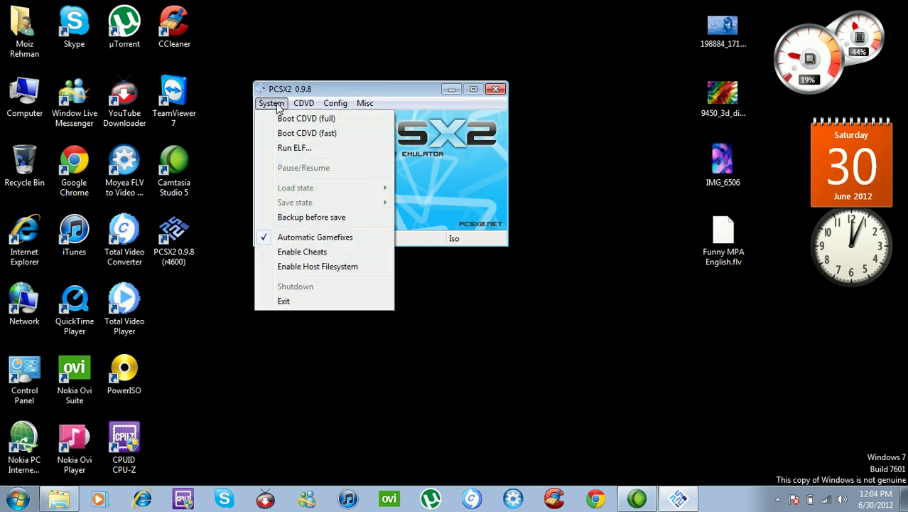
pyautogui.moveTo(296, 106)
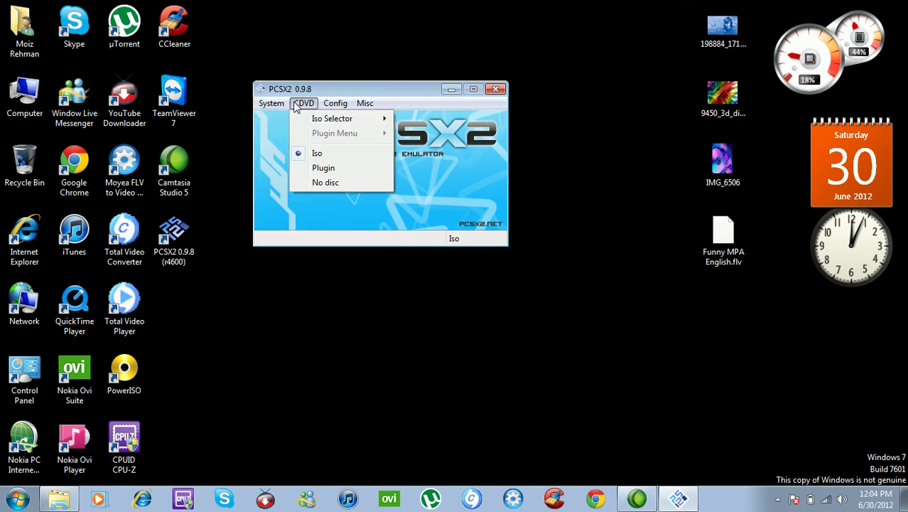
pyautogui.moveTo(324, 118)
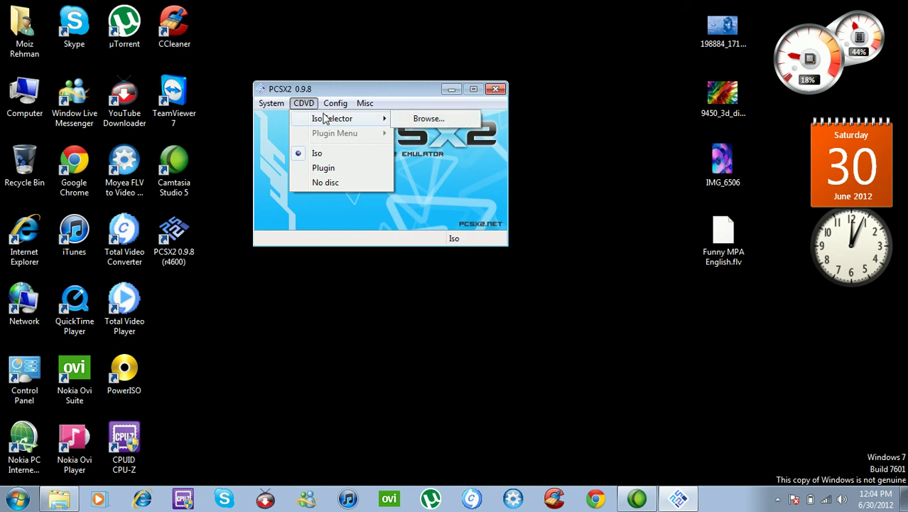
pyautogui.click(319, 155)
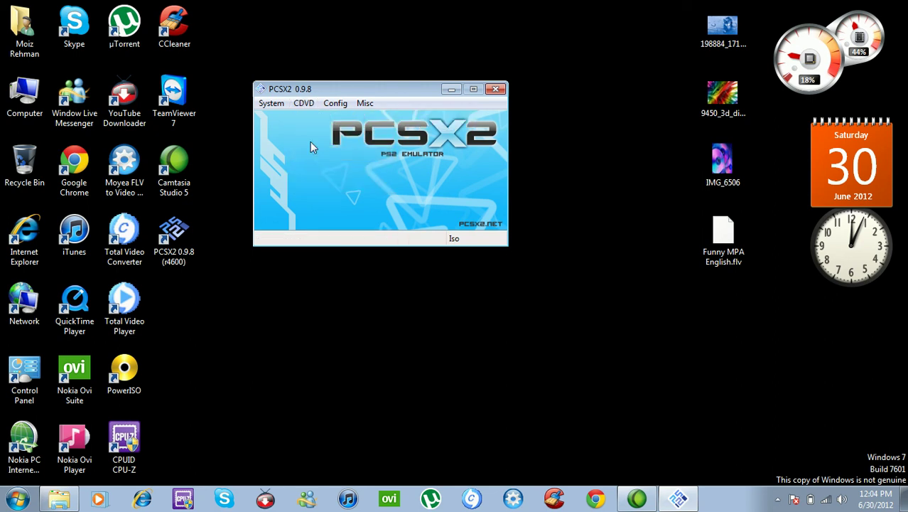
pyautogui.click(295, 105)
pyautogui.moveTo(311, 120)
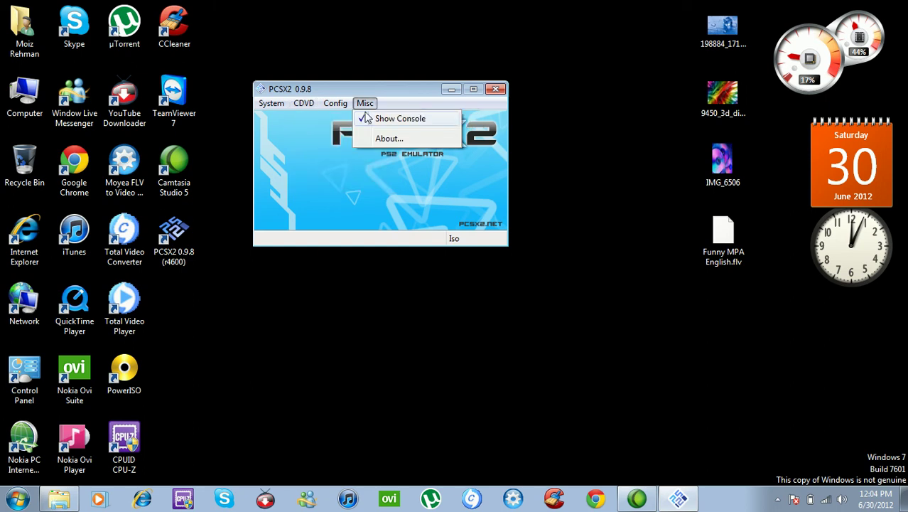
pyautogui.click(402, 120)
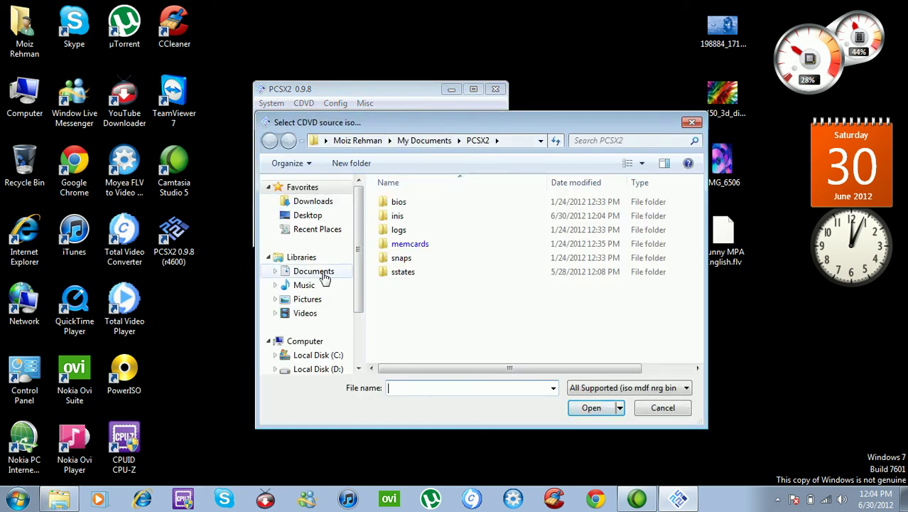
# - Try to open CD Drive (G:) as the disc image location and dismiss the insert-disk request
pyautogui.scroll(-1, 361, 318)
pyautogui.scroll(-1, 361, 318)
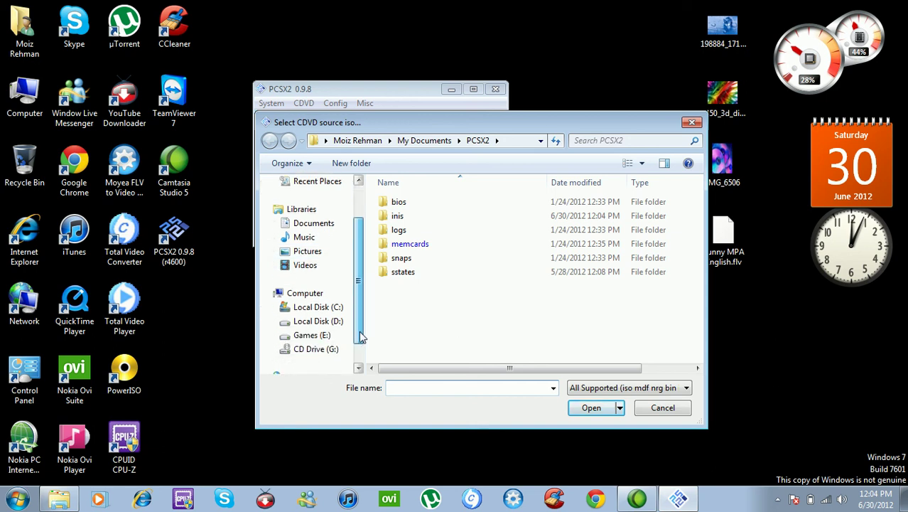
pyautogui.click(322, 348)
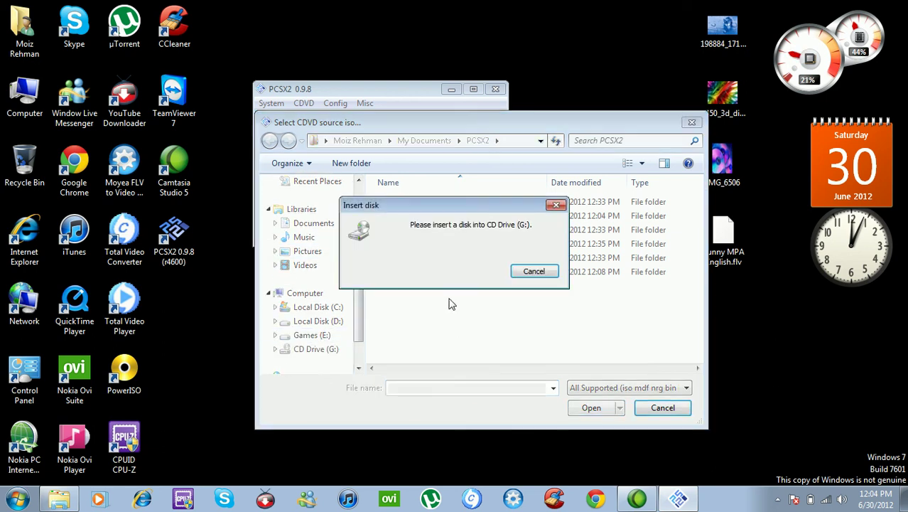
pyautogui.click(515, 274)
# - Cancel the accidental copying of the sstates folder and delete its copy from Games (E:)
pyautogui.moveTo(513, 273); pyautogui.dragTo(319, 344)
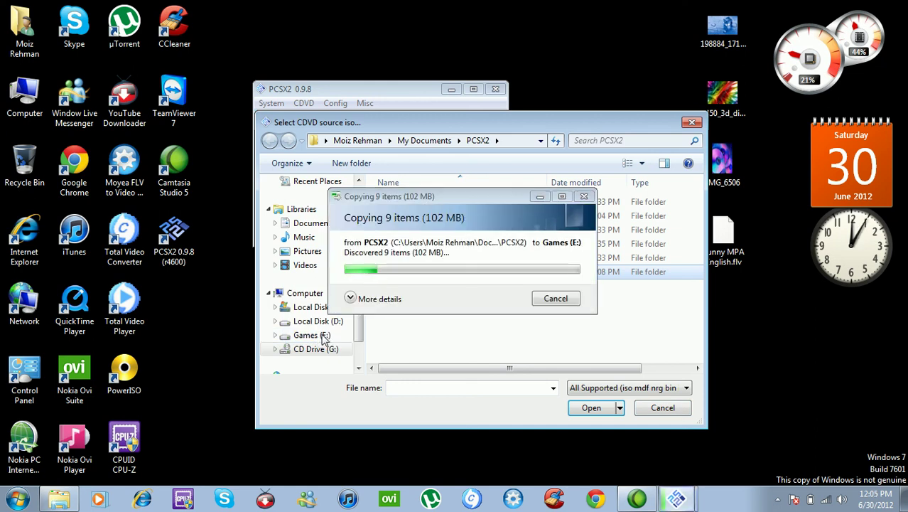
pyautogui.click(556, 298)
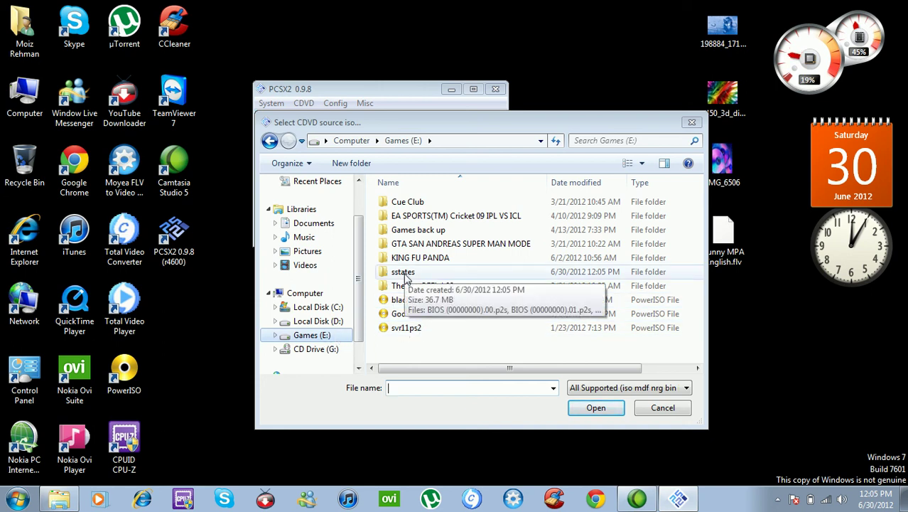
pyautogui.rightClick(407, 276)
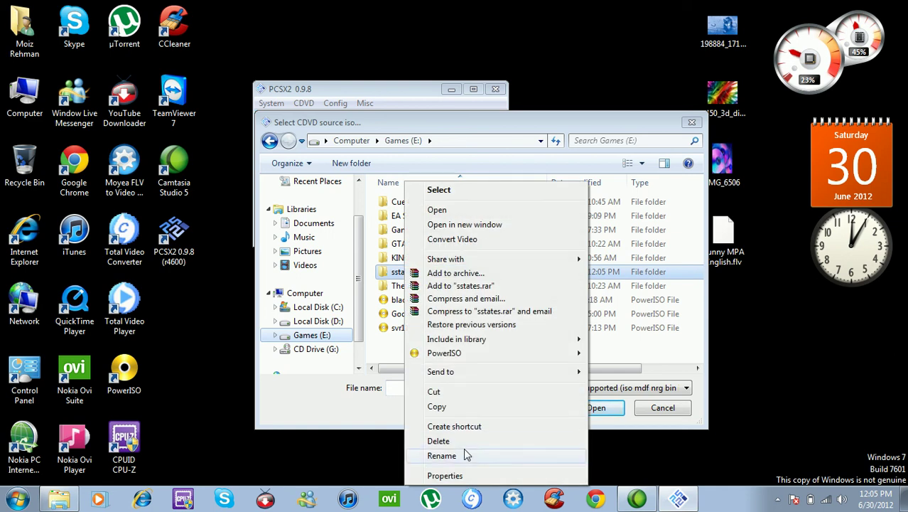
pyautogui.click(465, 442)
pyautogui.click(503, 302)
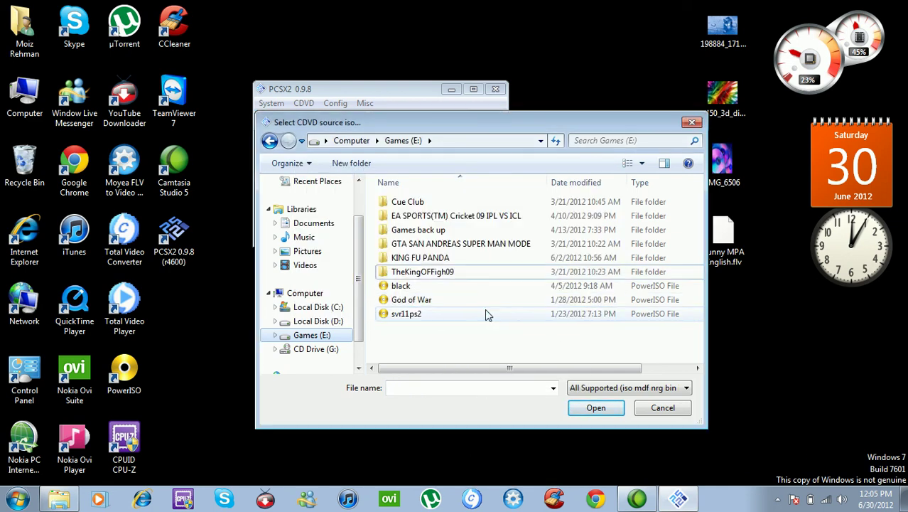
# - Load the God of War disc image from Games (E:) and start it with Boot CDVD (fast)
pyautogui.click(447, 305)
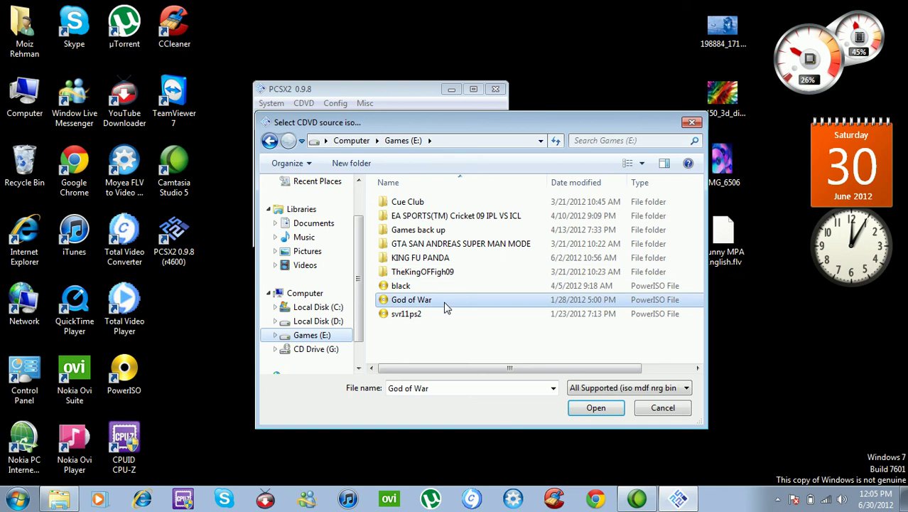
pyautogui.click(604, 409)
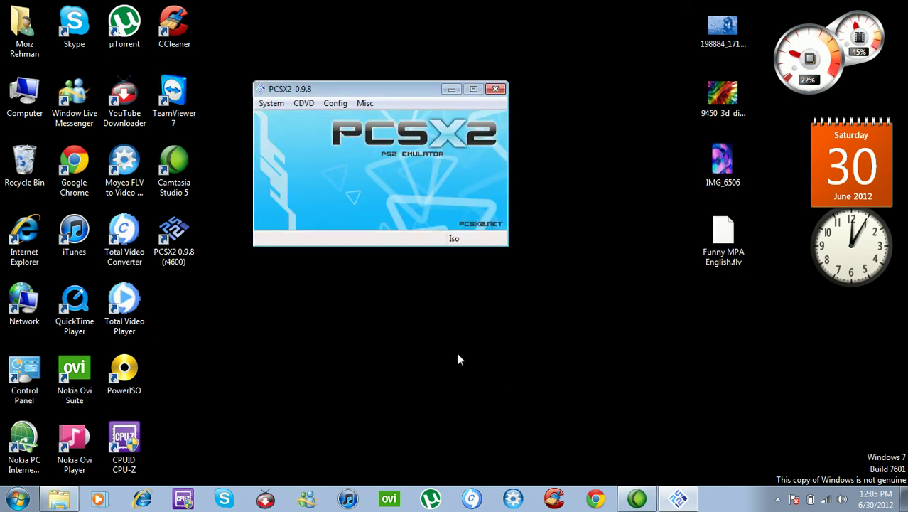
pyautogui.click(270, 101)
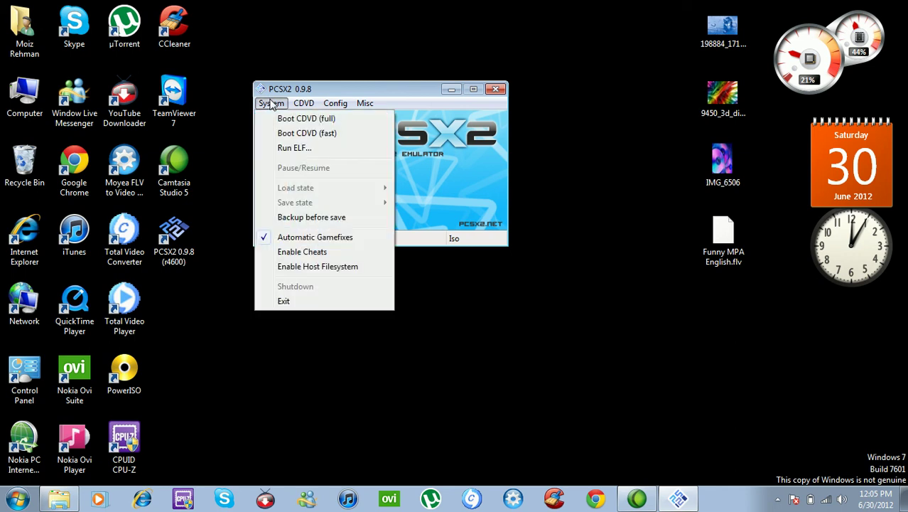
pyautogui.click(301, 133)
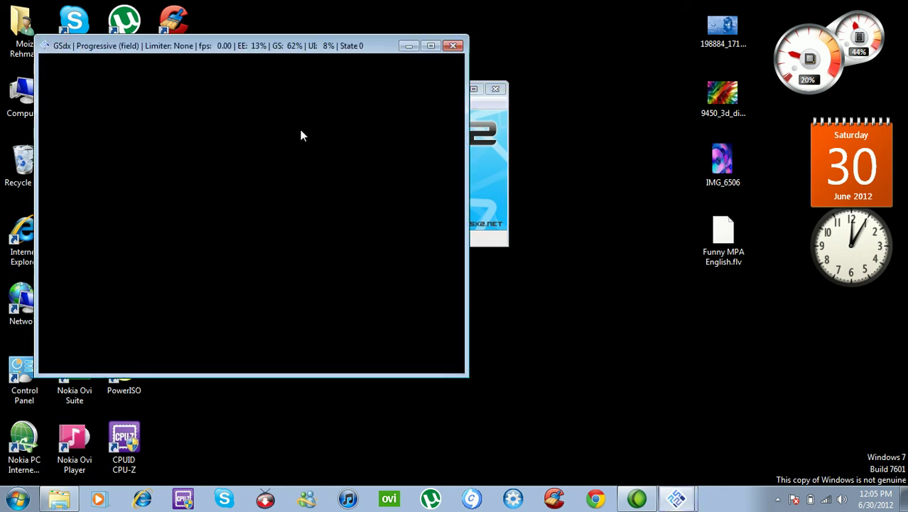